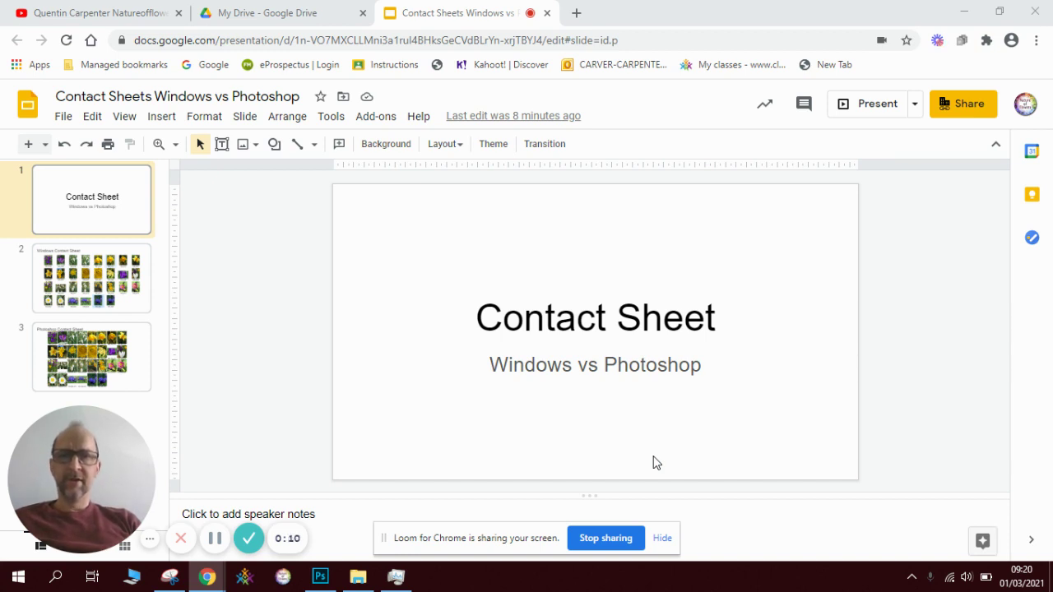
- Check the YouTube channel page, then return to the 'Contact Sheets Windows vs Photoshop' deck
{"action": "left_click", "coordinate": [139, 14]}
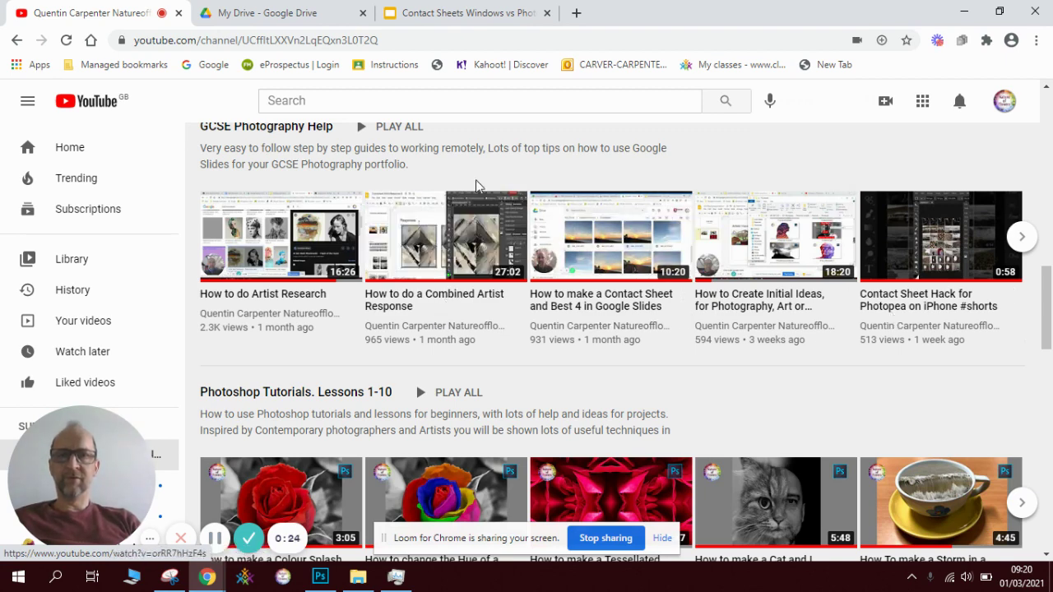
{"action": "left_click", "coordinate": [449, 19]}
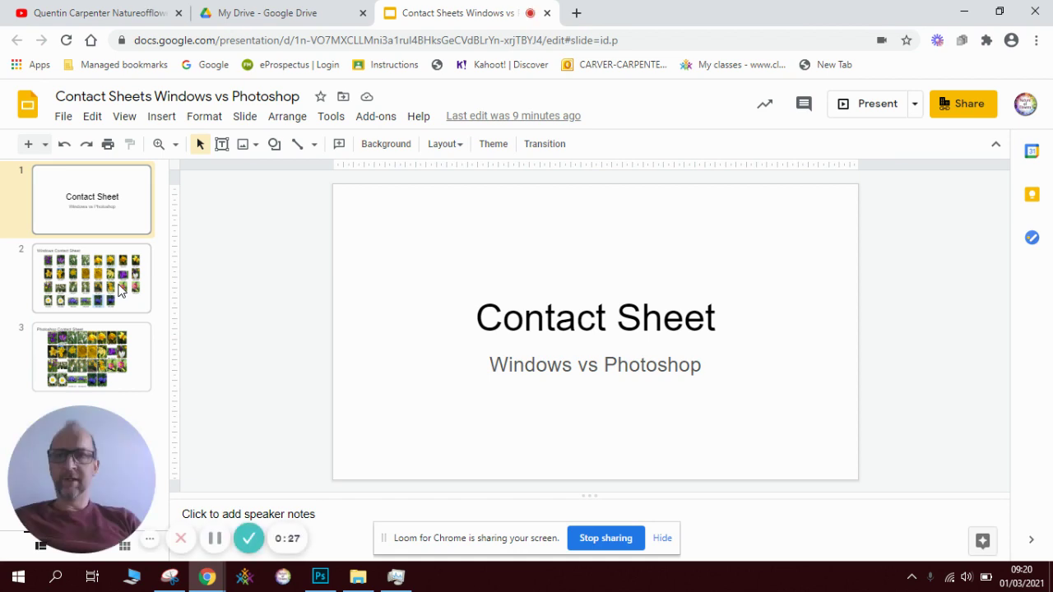
- View slide 2's Windows Contact Sheet, then slide 3's Photoshop Contact Sheet
{"action": "left_click", "coordinate": [119, 289]}
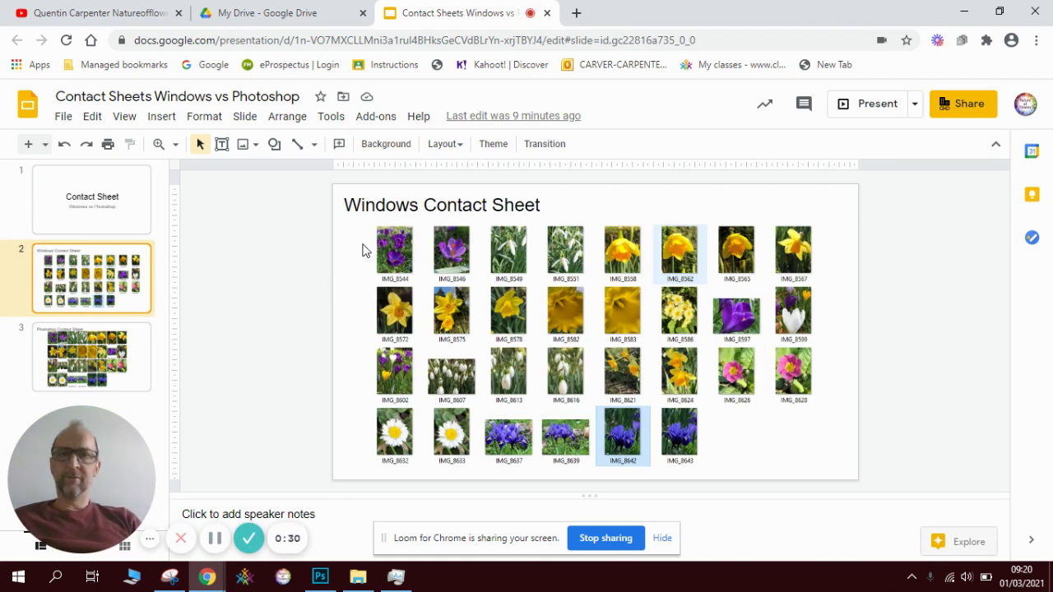
{"action": "left_click", "coordinate": [108, 351]}
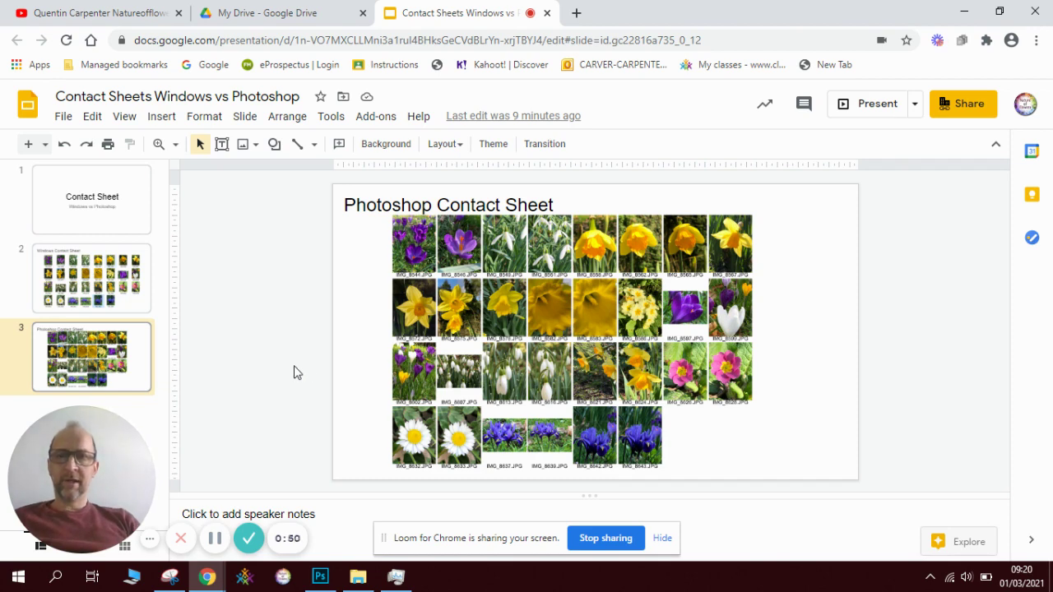
- Bring Photoshop forward and widen it, glance at the New Flowers 3 photos, and open the File menu
{"action": "left_click", "coordinate": [320, 578]}
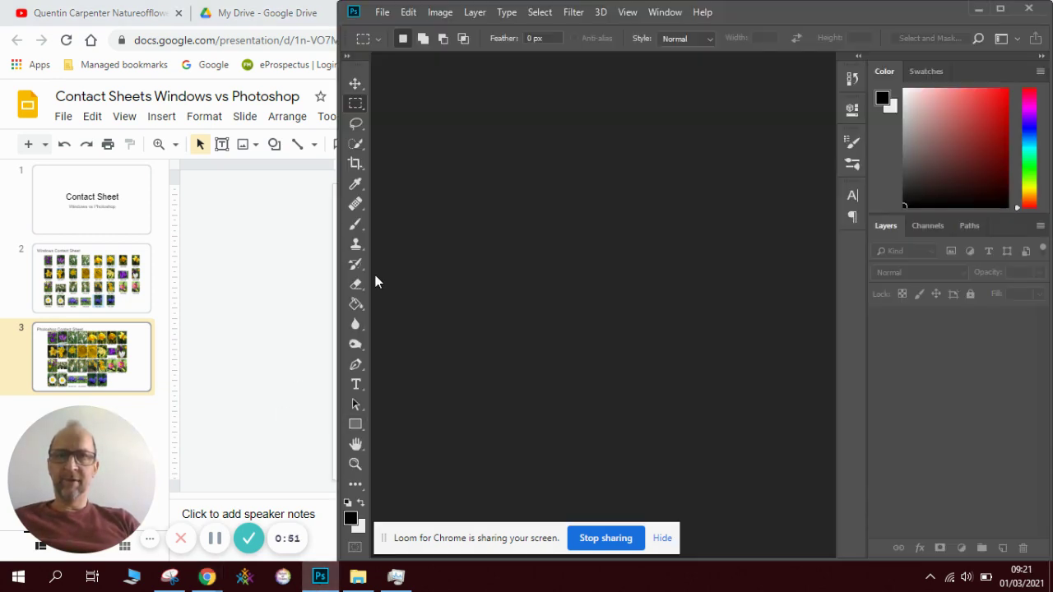
{"action": "left_click_drag", "start_coordinate": [337, 267], "coordinate": [201, 265]}
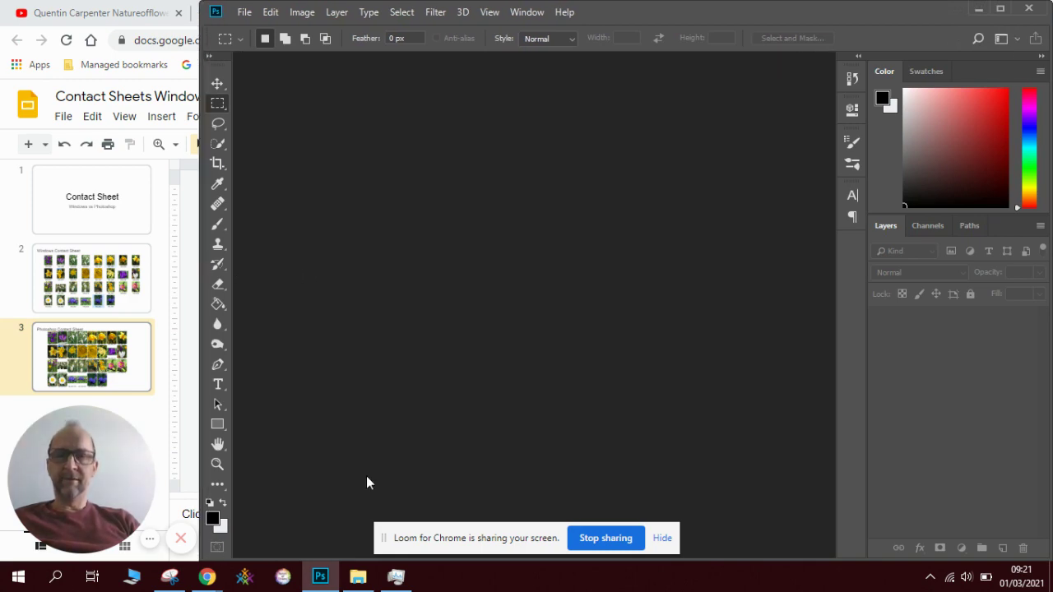
{"action": "left_click", "coordinate": [359, 578]}
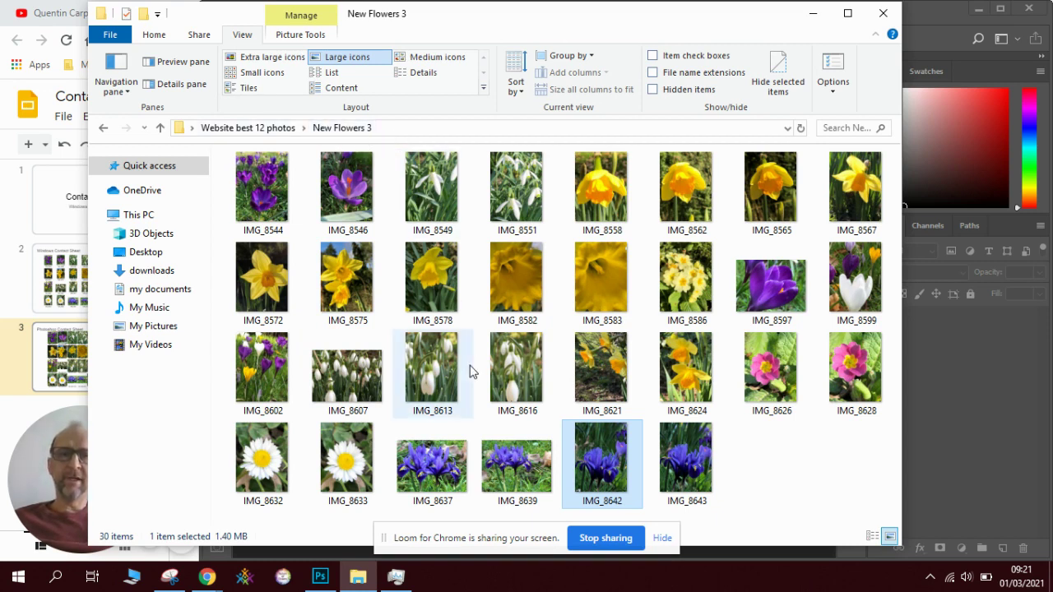
{"action": "left_click", "coordinate": [813, 13]}
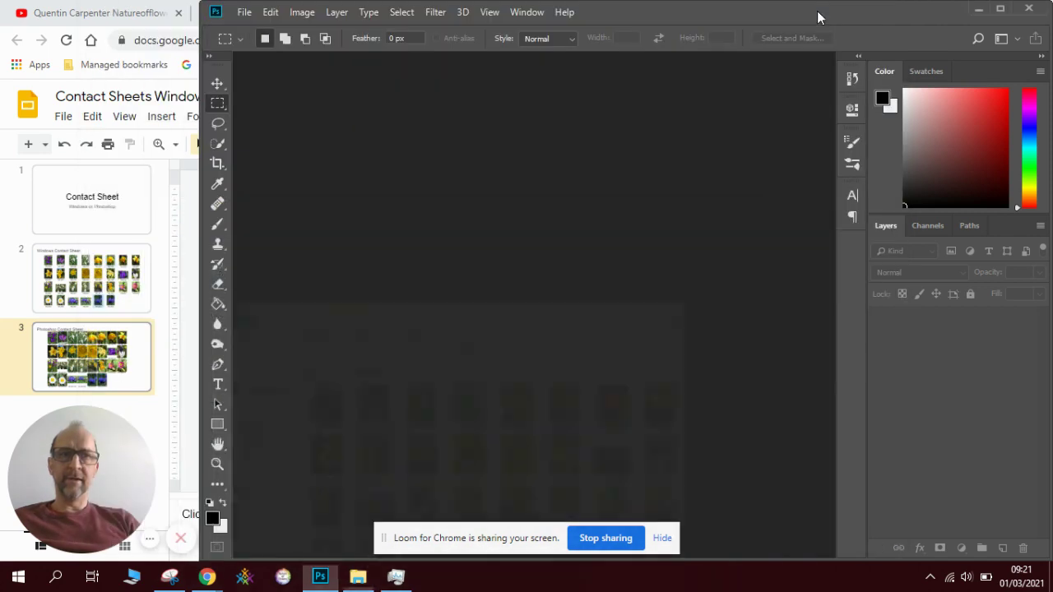
{"action": "left_click", "coordinate": [245, 12]}
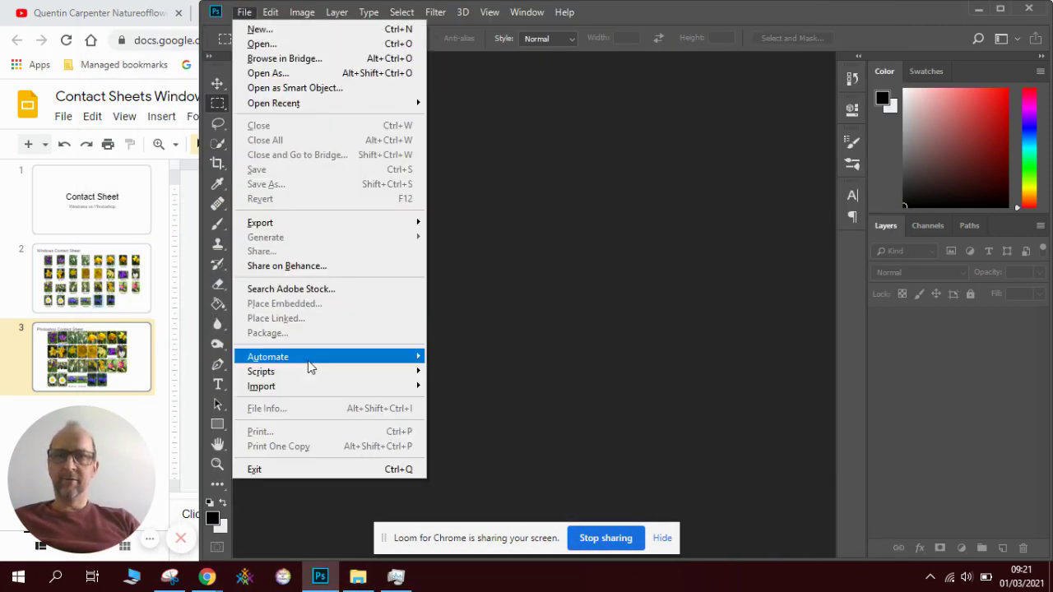
- Set up Contact Sheet II from the New Flowers 3 folder: 29.7 × 21 cm, 180 pixels/cm, 8 columns × 4 rows
{"action": "mouse_move", "coordinate": [306, 365]}
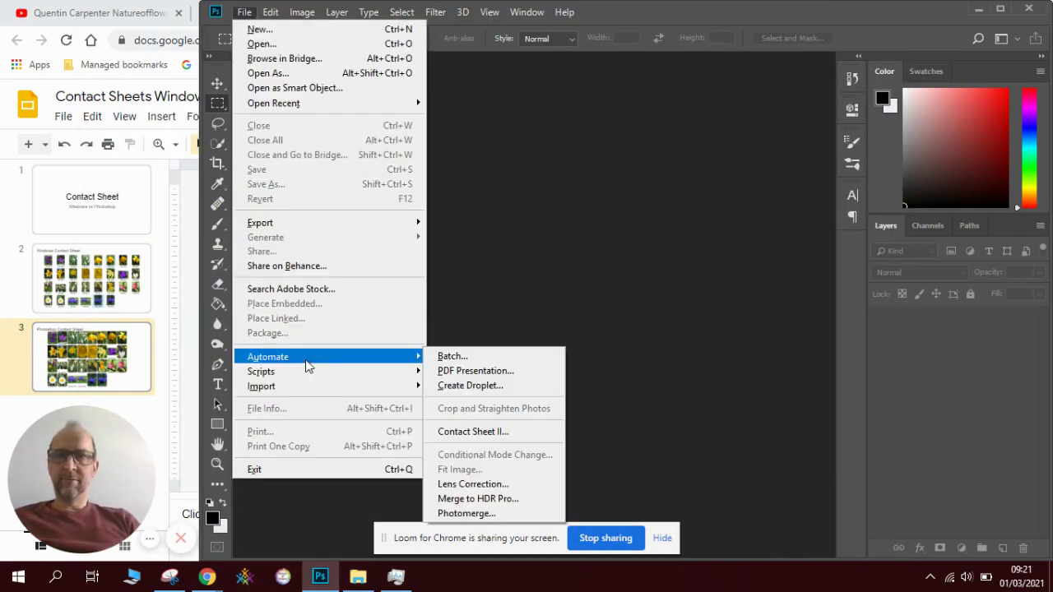
{"action": "left_click", "coordinate": [498, 436]}
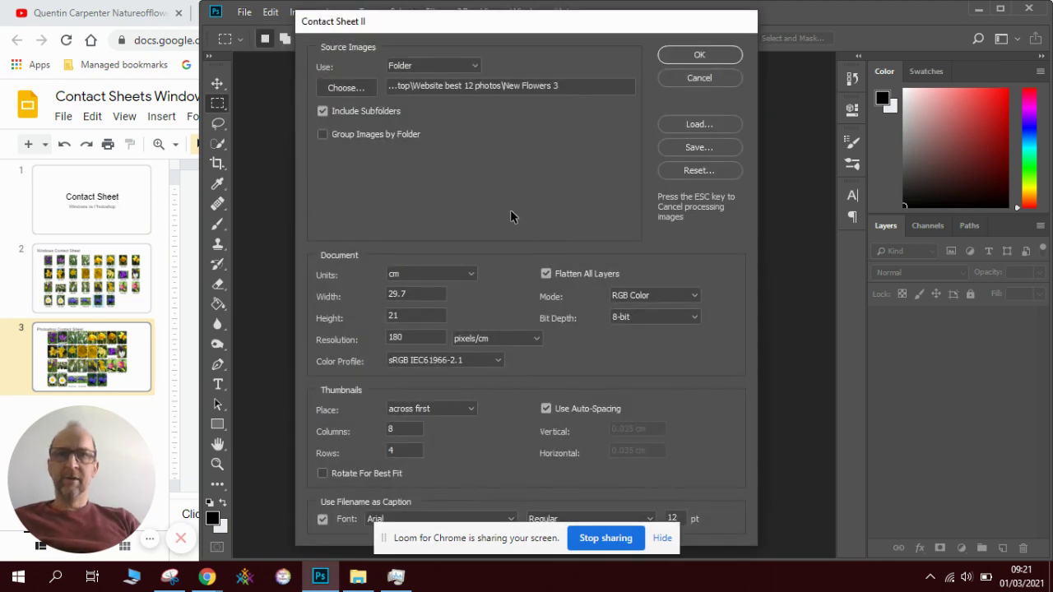
{"action": "left_click", "coordinate": [453, 68]}
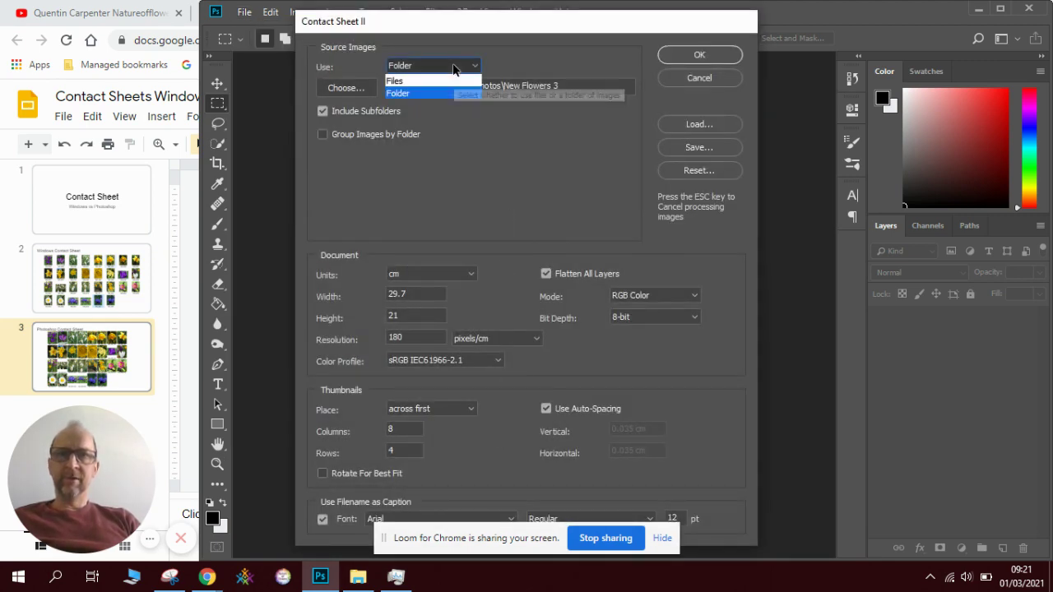
{"action": "left_click", "coordinate": [453, 68]}
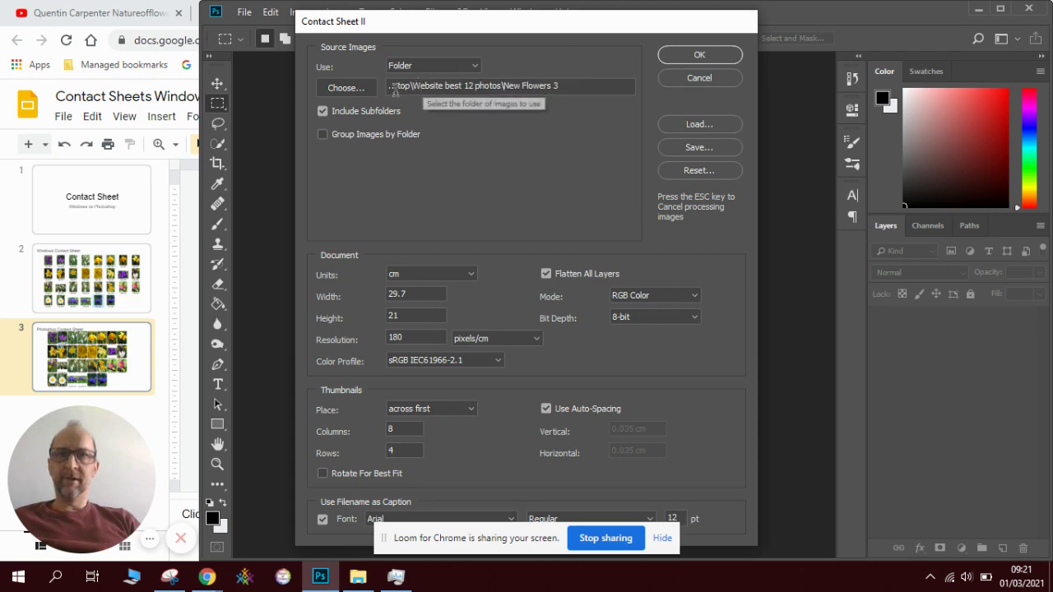
{"action": "left_click", "coordinate": [352, 88]}
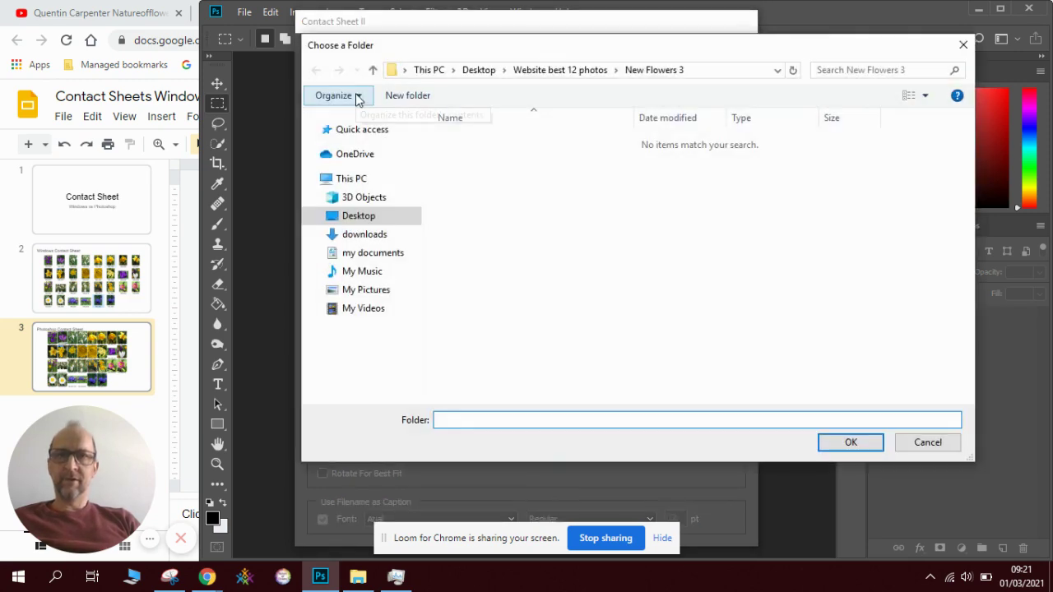
{"action": "left_click", "coordinate": [589, 71]}
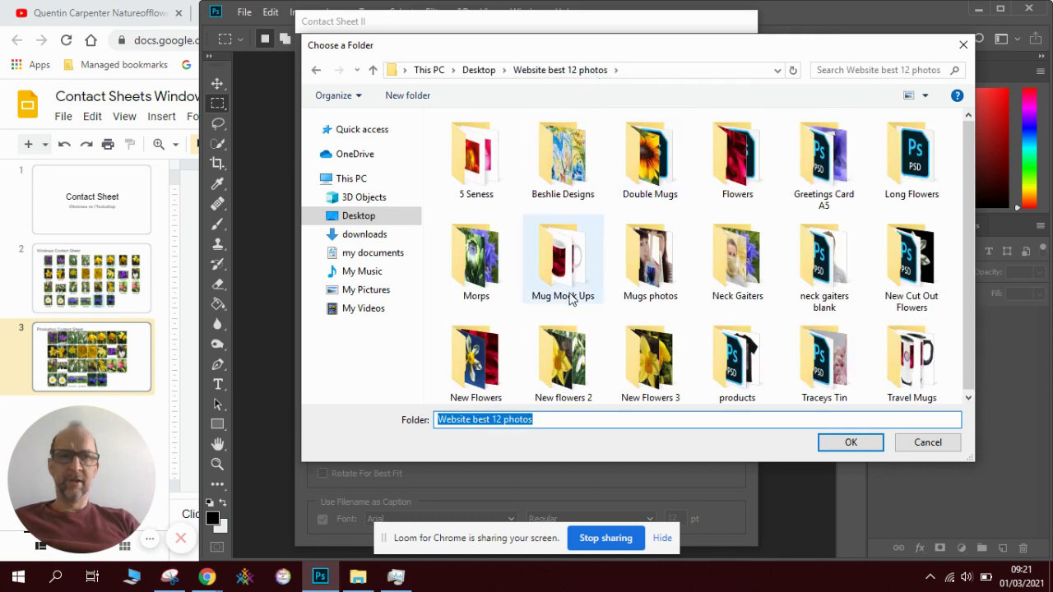
{"action": "double_click", "coordinate": [650, 366]}
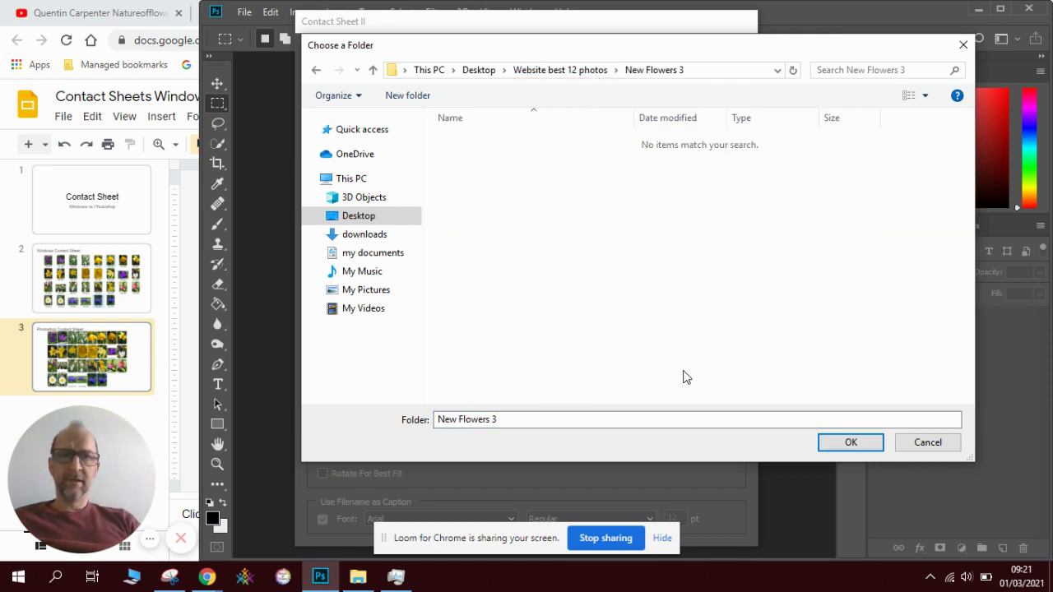
{"action": "left_click", "coordinate": [868, 448]}
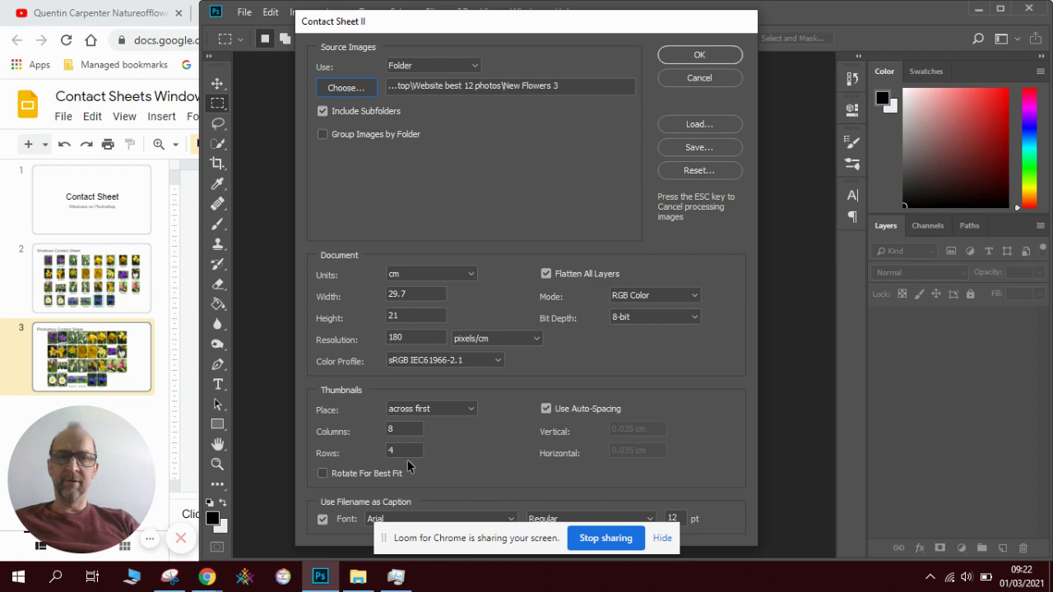
{"action": "left_click", "coordinate": [663, 539]}
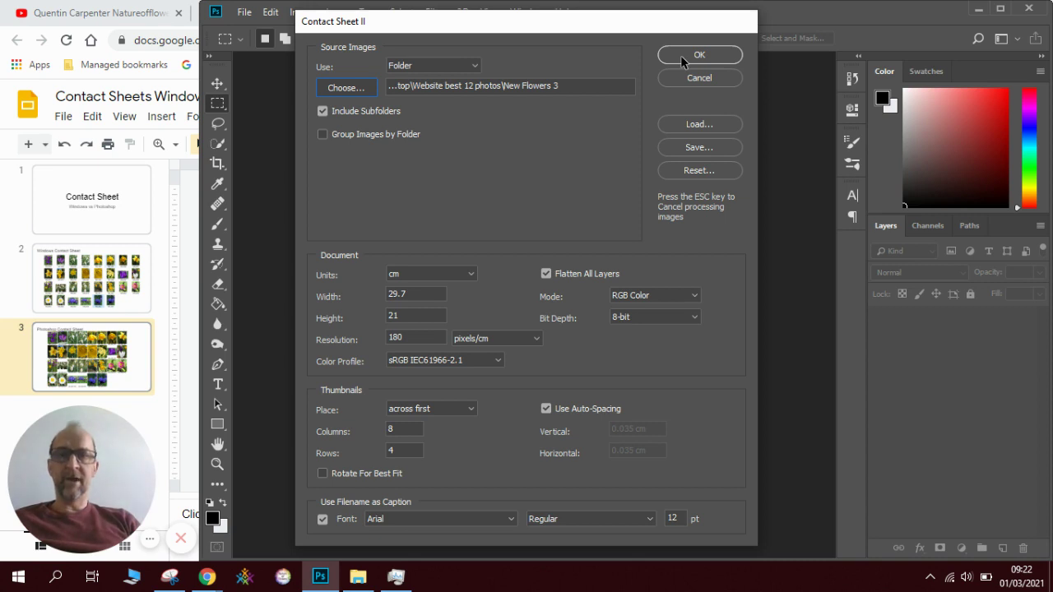
- Start building ContactSheet-001, then bring the New Flowers 3 folder window forward
{"action": "left_click", "coordinate": [680, 55]}
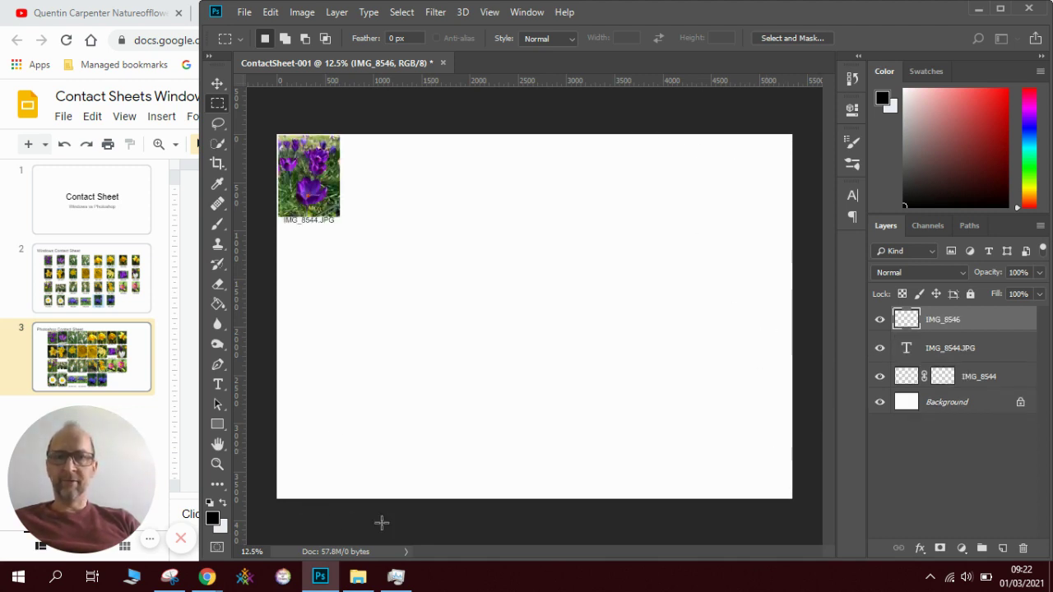
{"action": "mouse_move", "coordinate": [362, 584]}
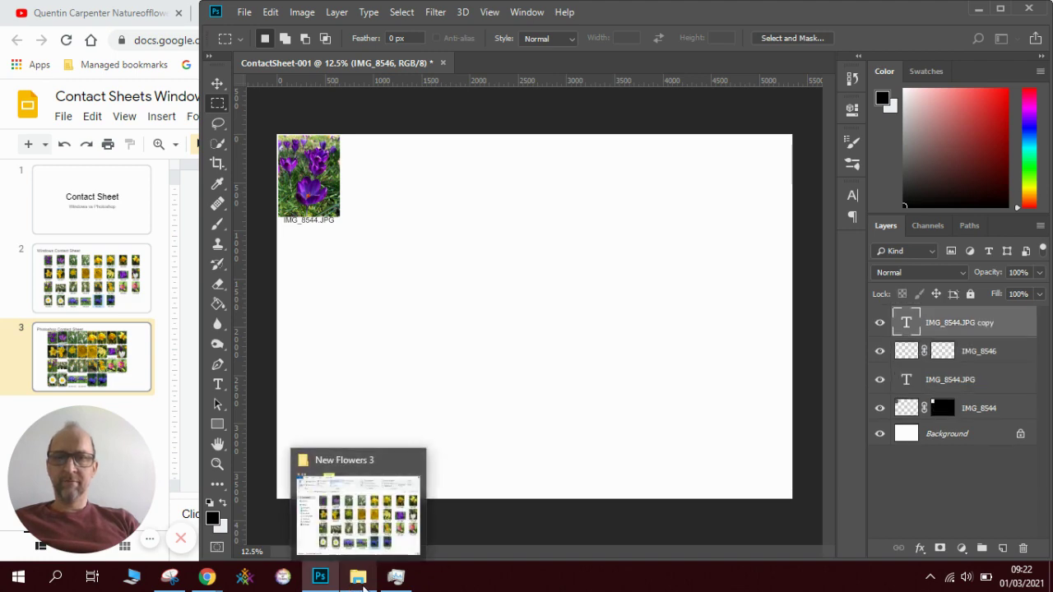
{"action": "left_click", "coordinate": [361, 580]}
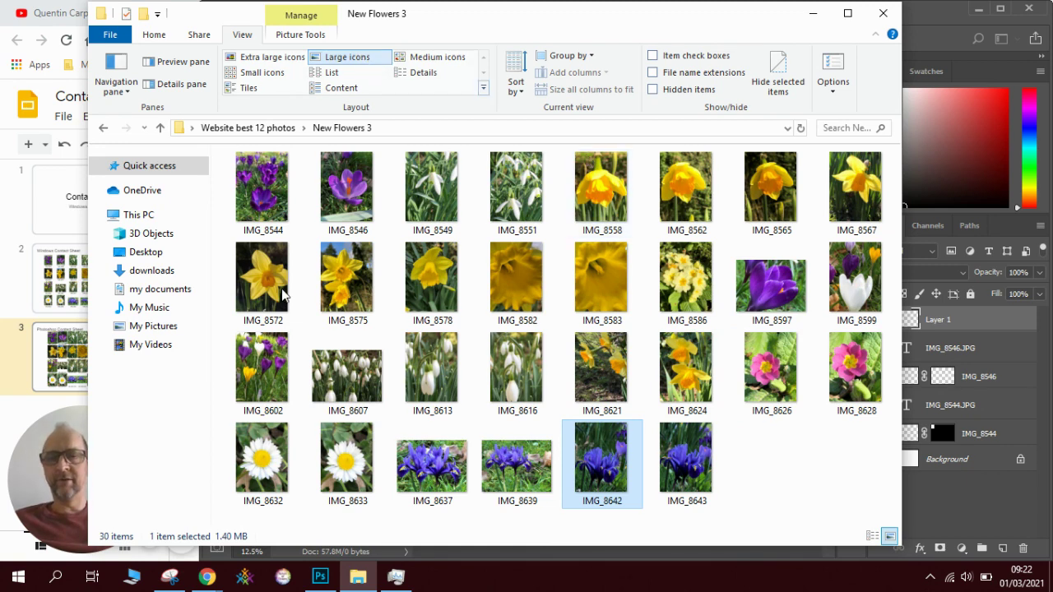
- Snip the New Flowers 3 thumbnail grid with Snipping Tool and return to slide 2 in Google Slides
{"action": "left_click", "coordinate": [170, 579]}
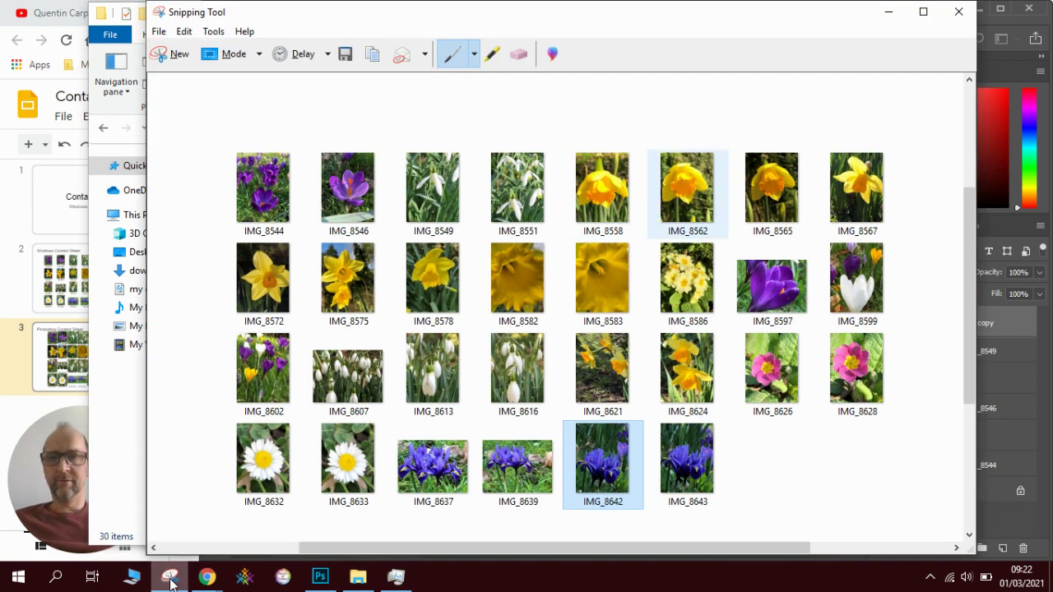
{"action": "left_click", "coordinate": [182, 53]}
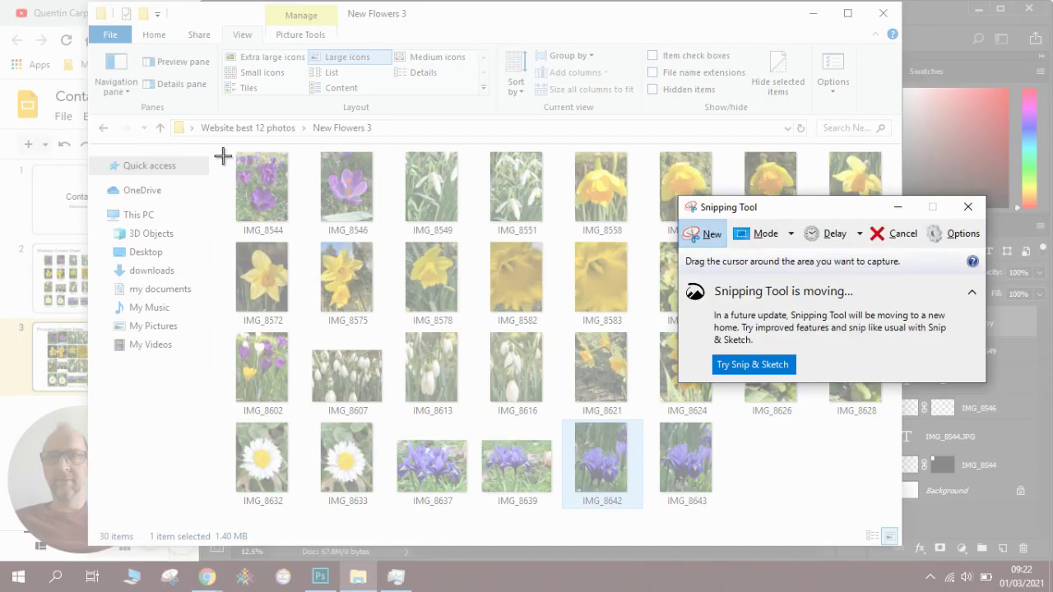
{"action": "left_click_drag", "start_coordinate": [218, 149], "coordinate": [891, 519]}
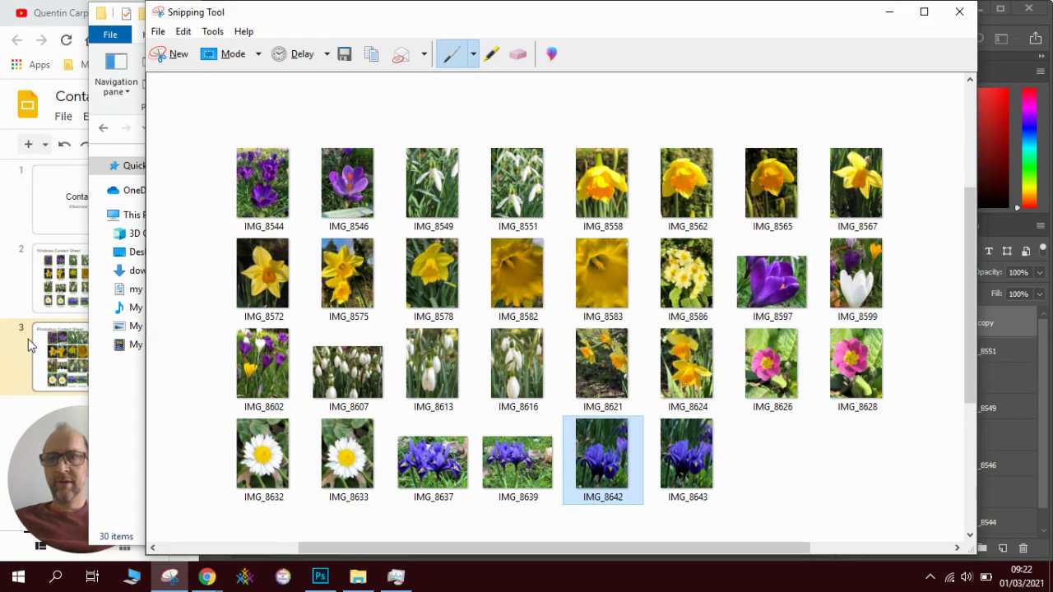
{"action": "left_click", "coordinate": [26, 308]}
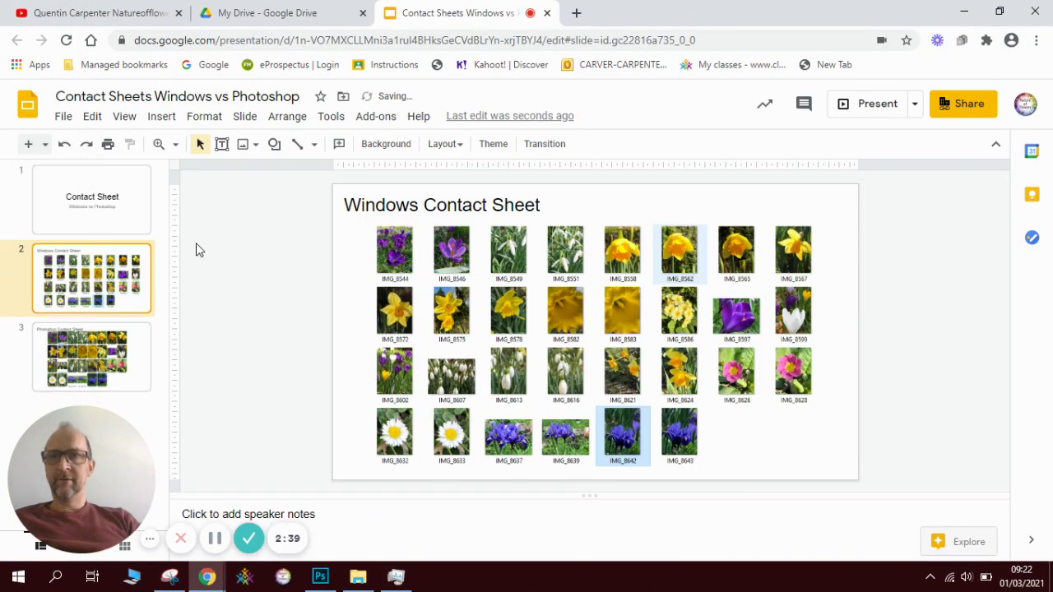
- Insert a new slide after slide 2 and paste the flower thumbnail snip onto it
{"action": "left_click", "coordinate": [28, 144]}
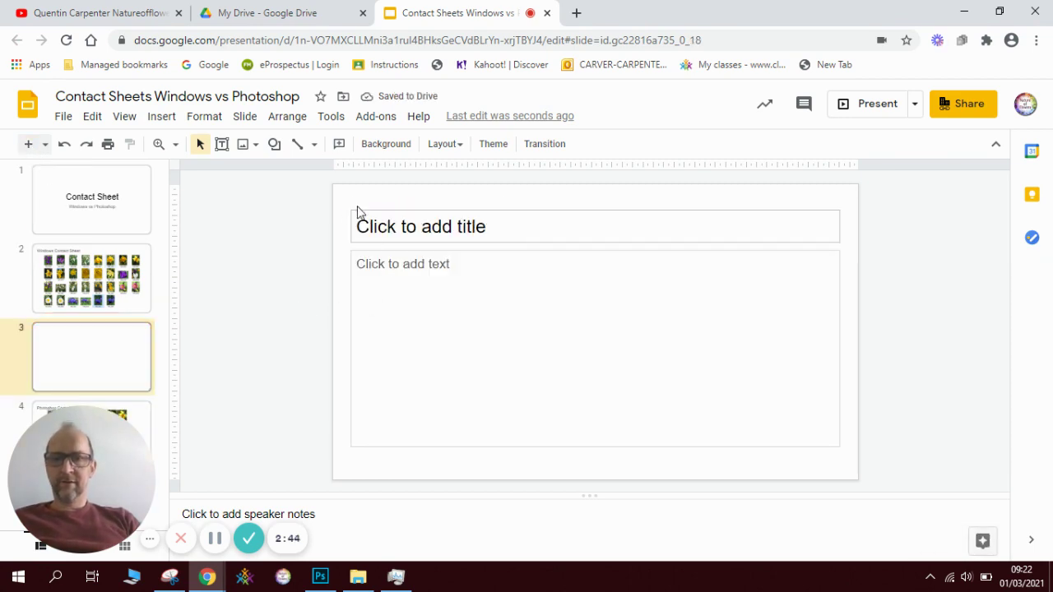
{"action": "key", "text": "ctrl+v"}
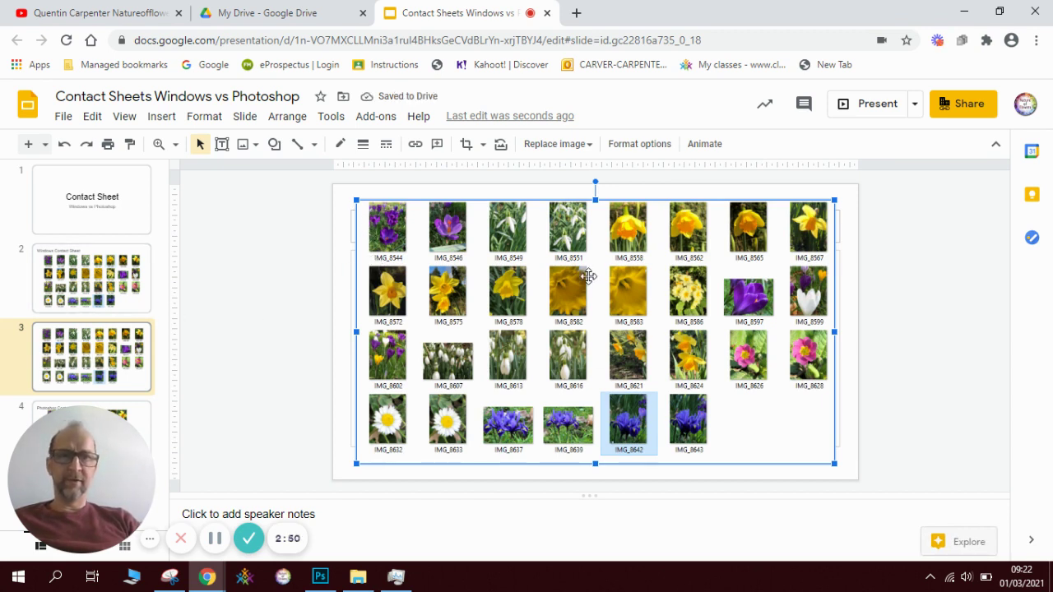
{"action": "left_click", "coordinate": [138, 388]}
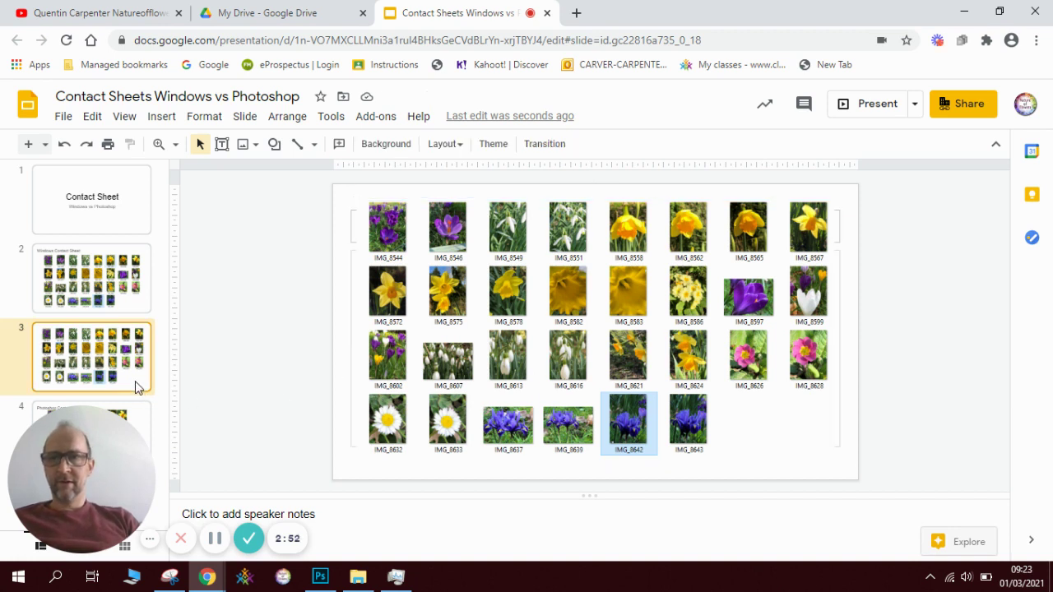
{"action": "left_click", "coordinate": [329, 582]}
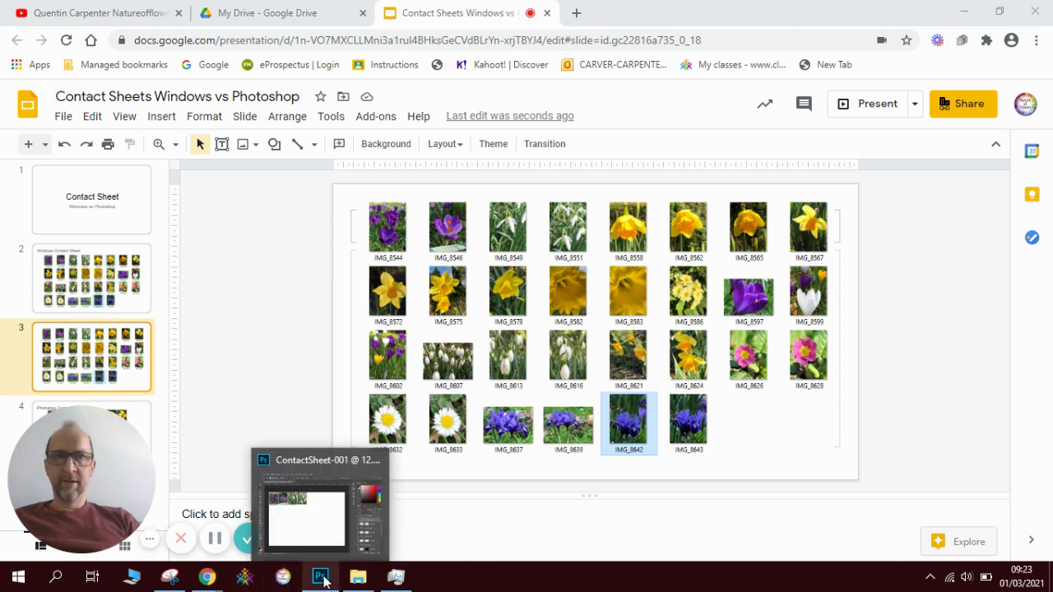
- Check ContactSheet-001's progress in Photoshop, then view the Windows and Photoshop Contact Sheet slides
{"action": "left_click", "coordinate": [321, 578]}
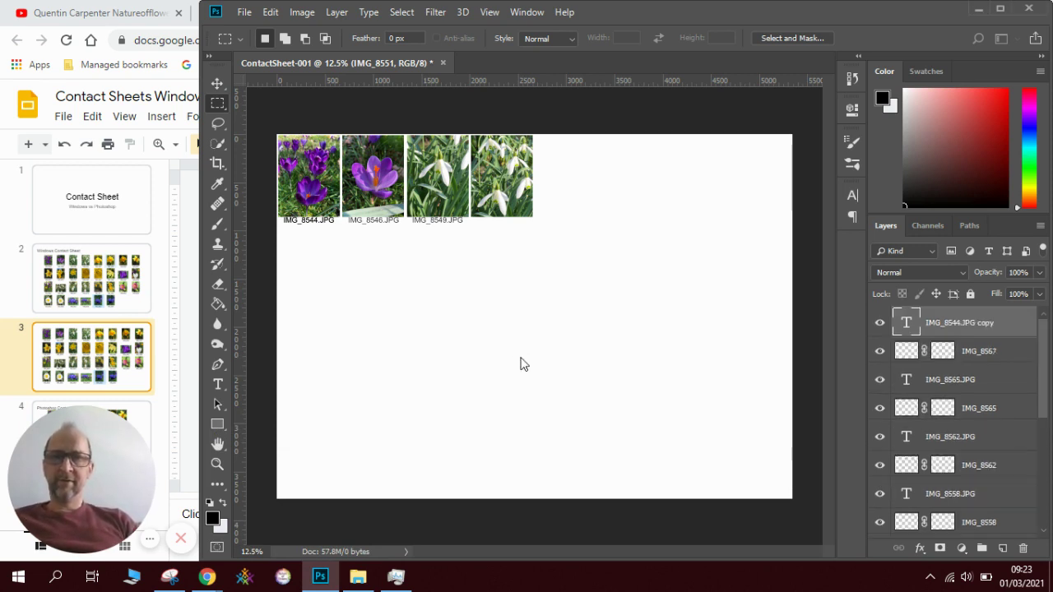
{"action": "left_click", "coordinate": [162, 274]}
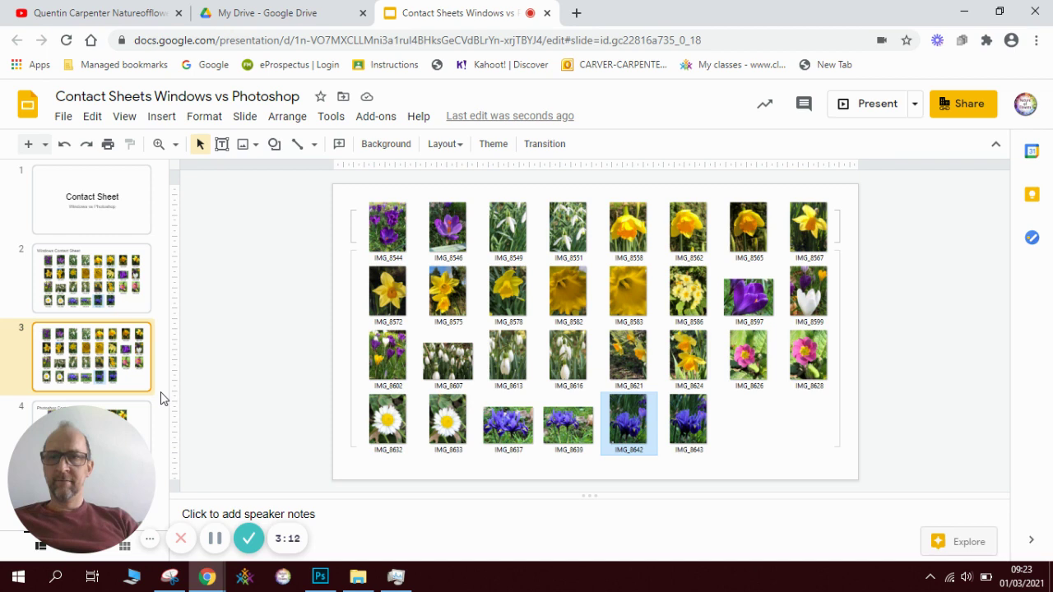
{"action": "mouse_move", "coordinate": [137, 411]}
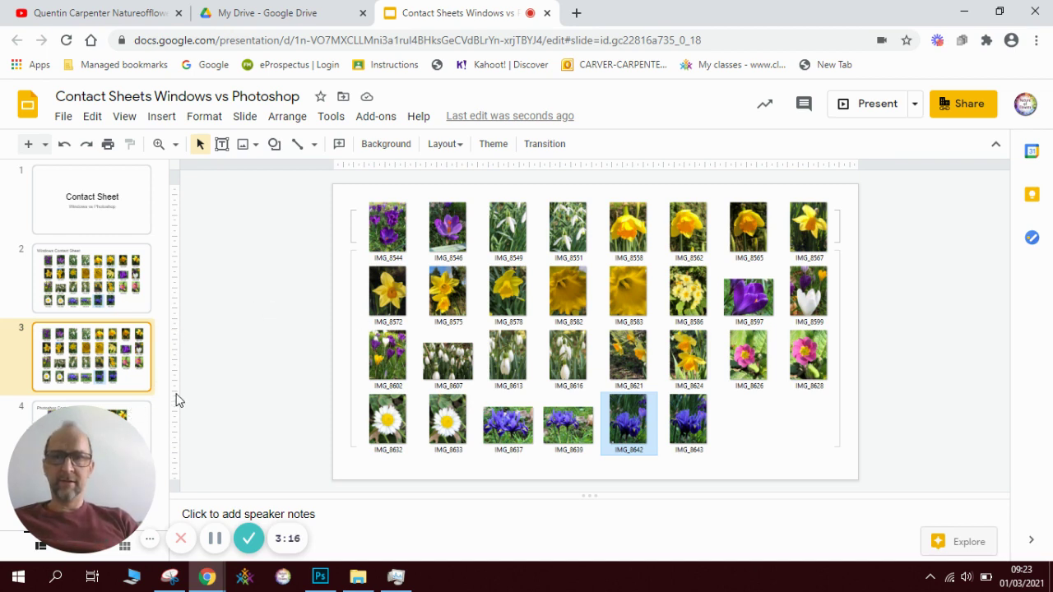
{"action": "left_click", "coordinate": [149, 288]}
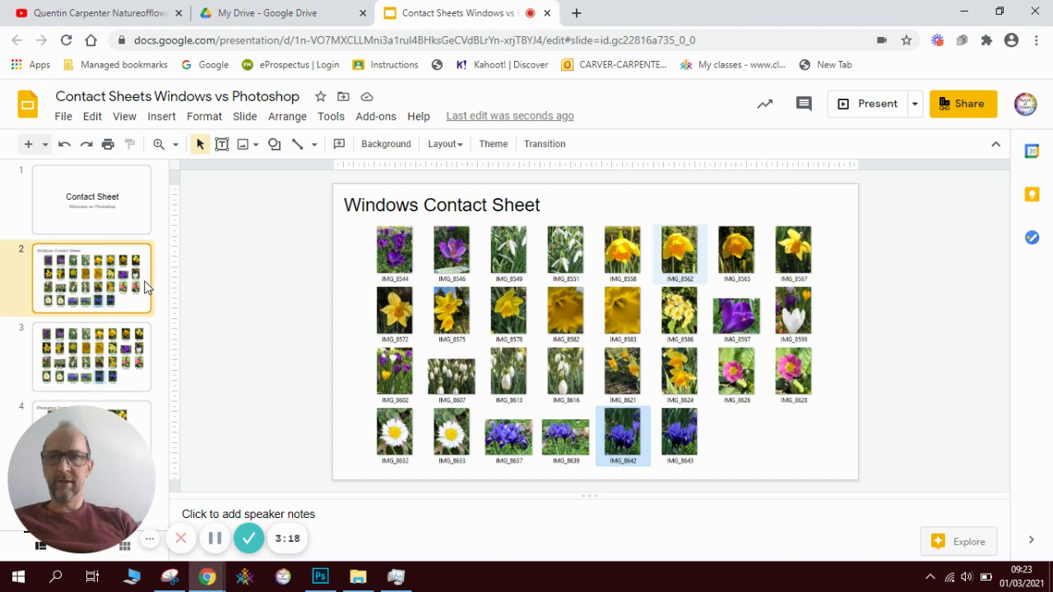
{"action": "left_click", "coordinate": [138, 411]}
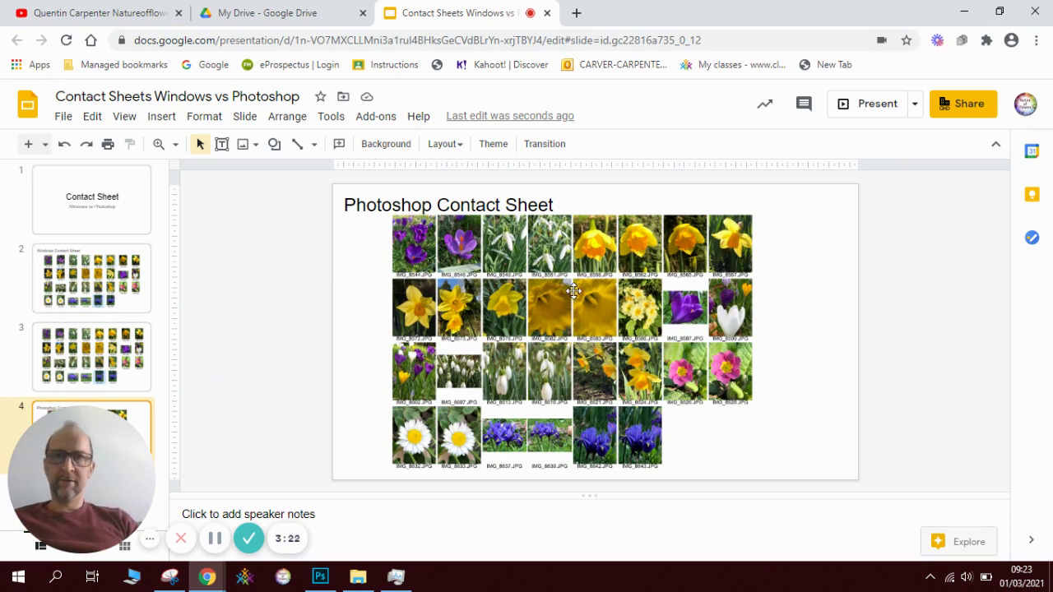
- Check ContactSheet-001 in Photoshop, now showing 13 captioned thumbnails ending at IMG_8583
{"action": "left_click", "coordinate": [320, 578]}
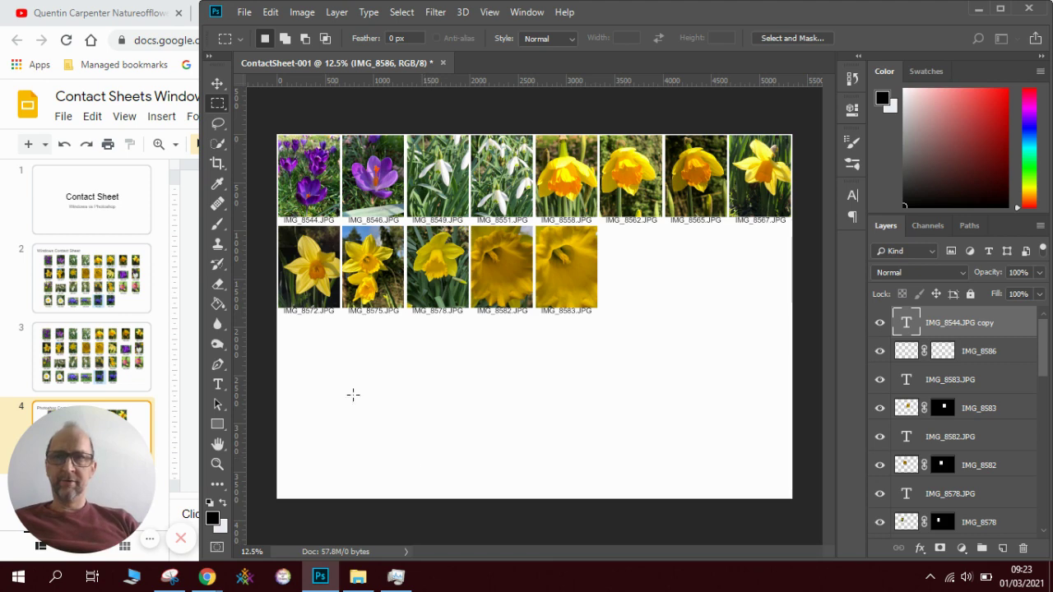
- Watch the 'Contact Sheet Hack for Photopea on iPhone' short, then return to the presentation
{"action": "left_click", "coordinate": [132, 14]}
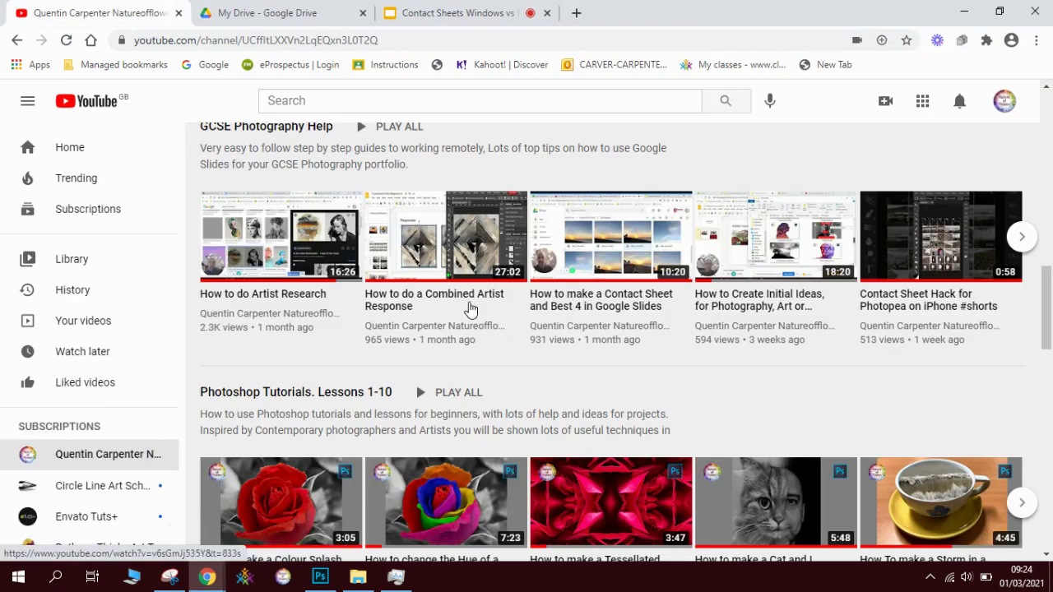
{"action": "left_click", "coordinate": [945, 239]}
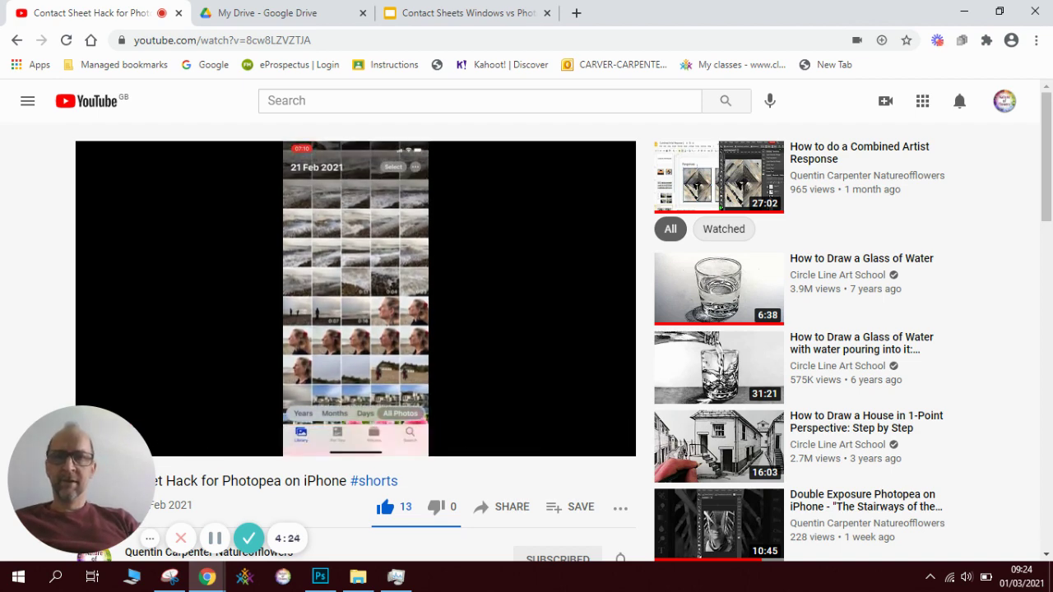
{"action": "left_click", "coordinate": [463, 14]}
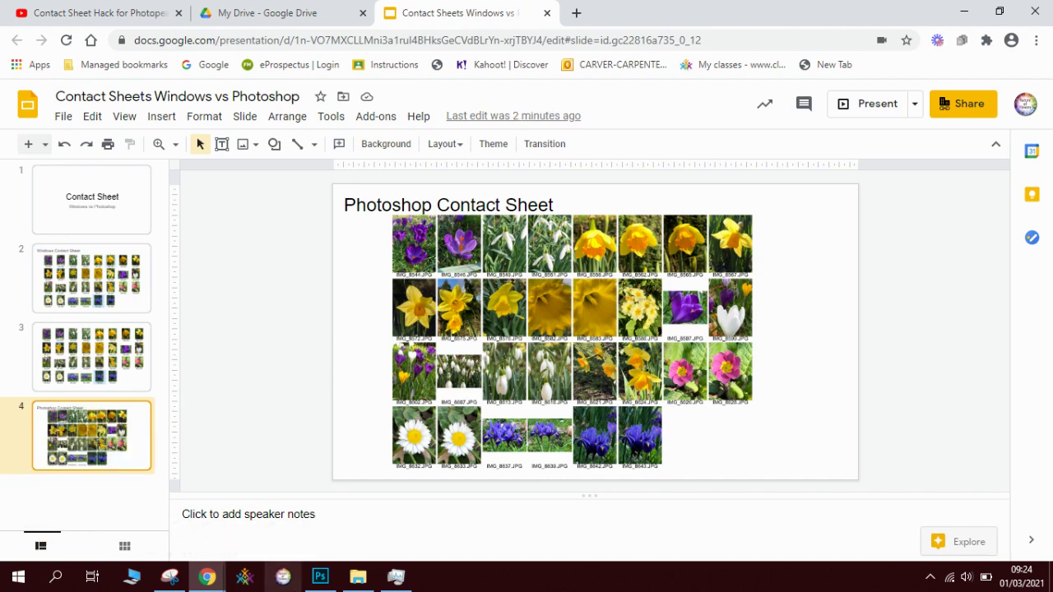
- Check Photoshop's progress, then add a new blank slide 5 after slide 4 in Google Slides
{"action": "left_click", "coordinate": [320, 580]}
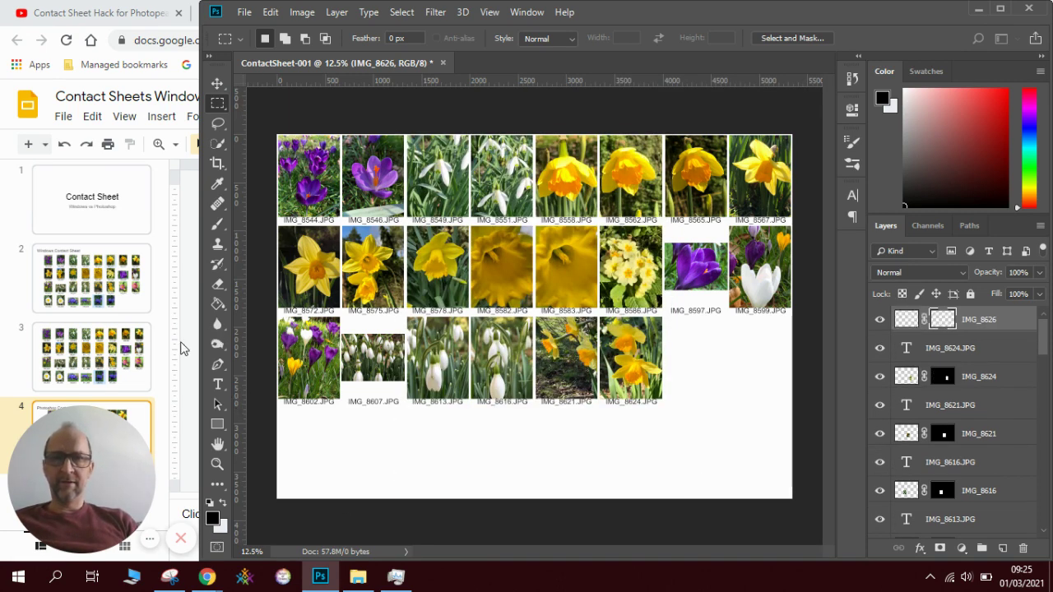
{"action": "key", "text": "alt+Tab"}
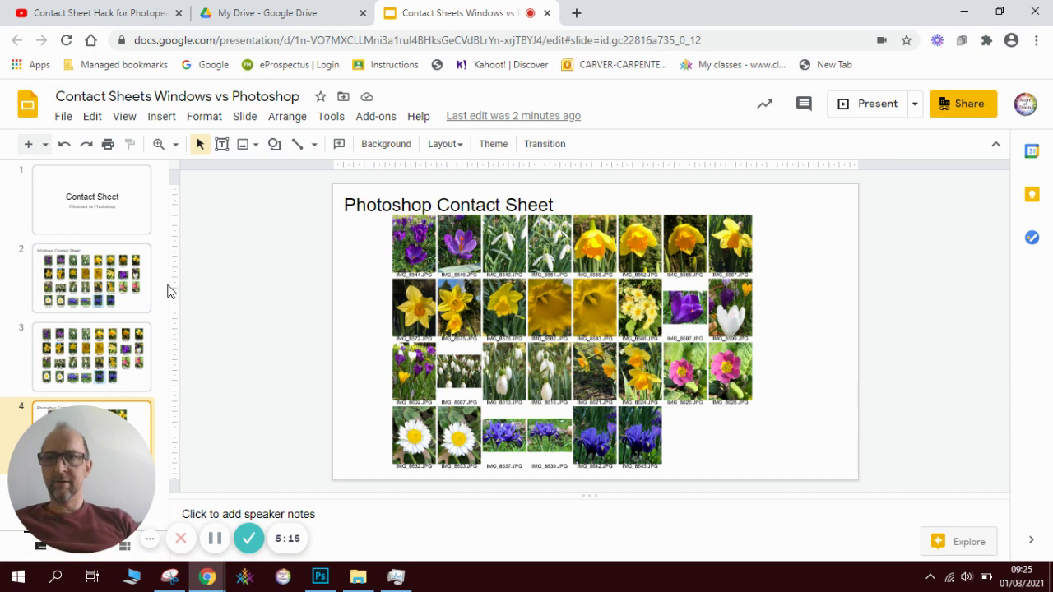
{"action": "left_click", "coordinate": [30, 144]}
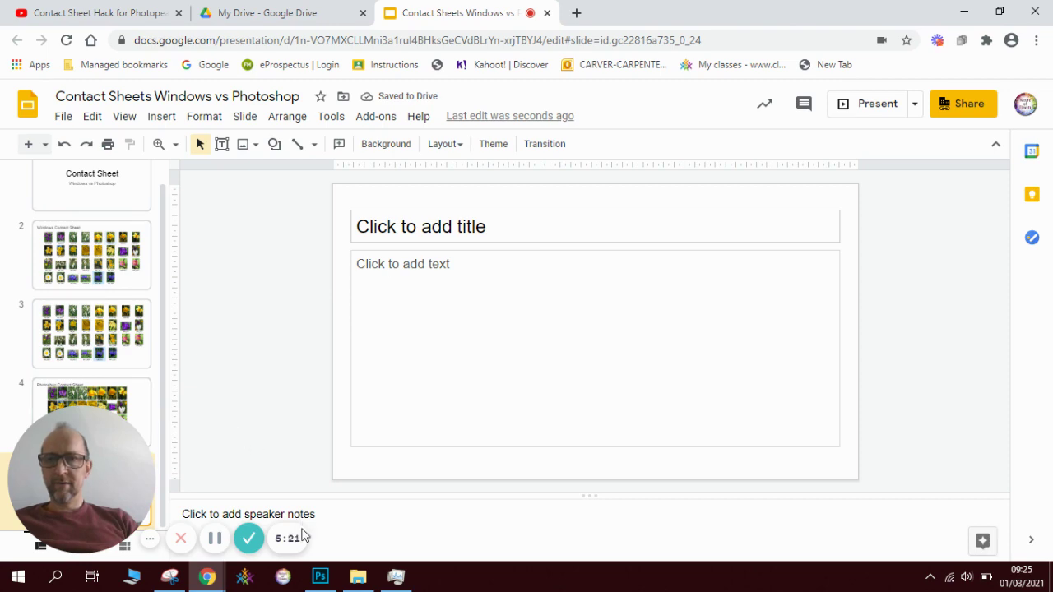
- Bring Photoshop forward and let Contact Sheet II finish flattening all 30 flower thumbnails
{"action": "left_click", "coordinate": [319, 577]}
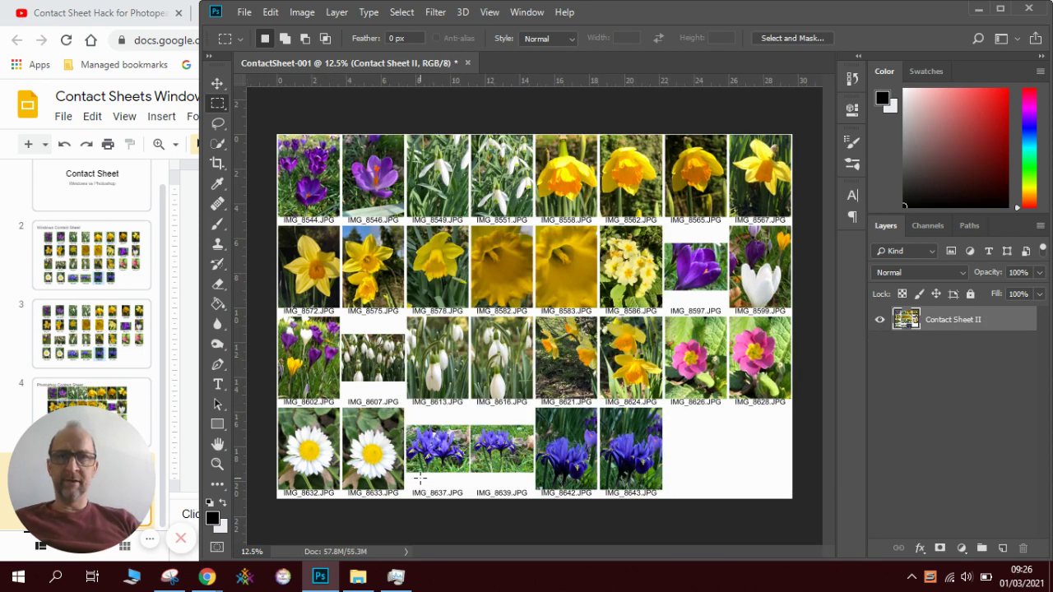
- Save the contact sheet as JPEG file 'ContactSheet-002' at maximum quality 12
{"action": "left_click", "coordinate": [245, 12]}
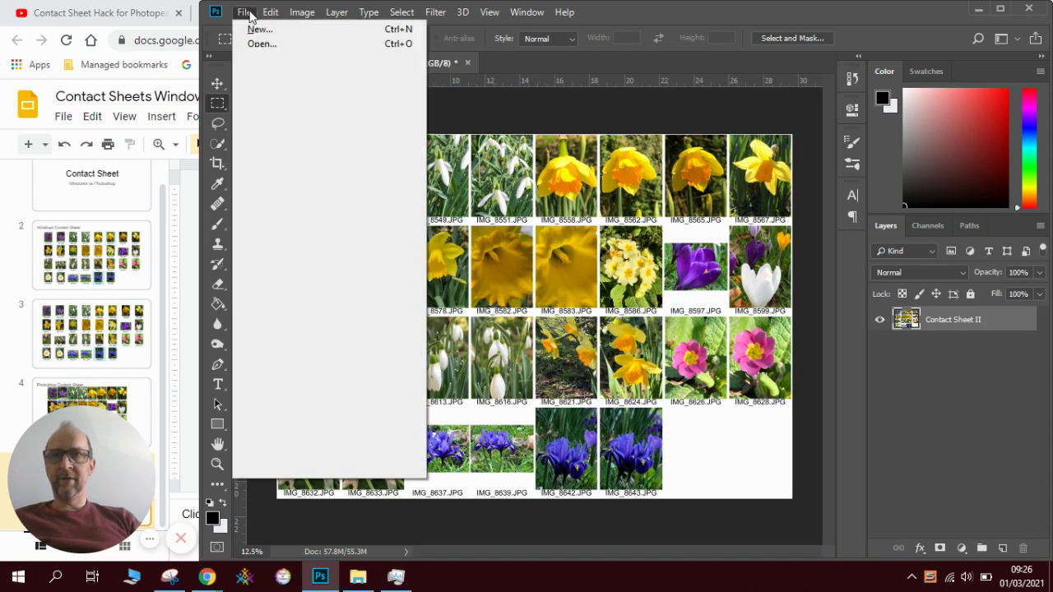
{"action": "left_click", "coordinate": [271, 184]}
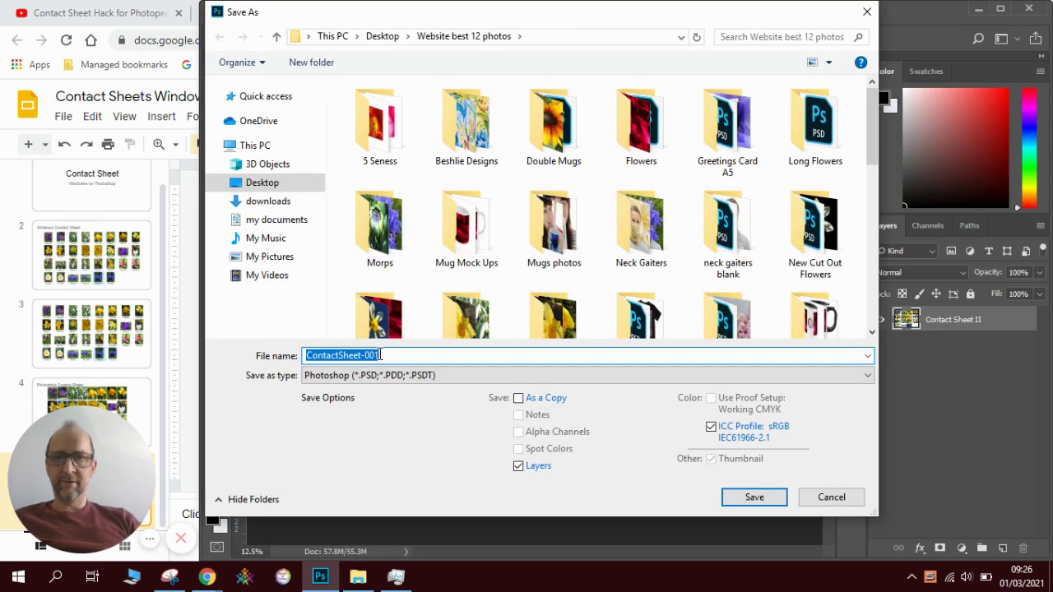
{"action": "left_click", "coordinate": [380, 356]}
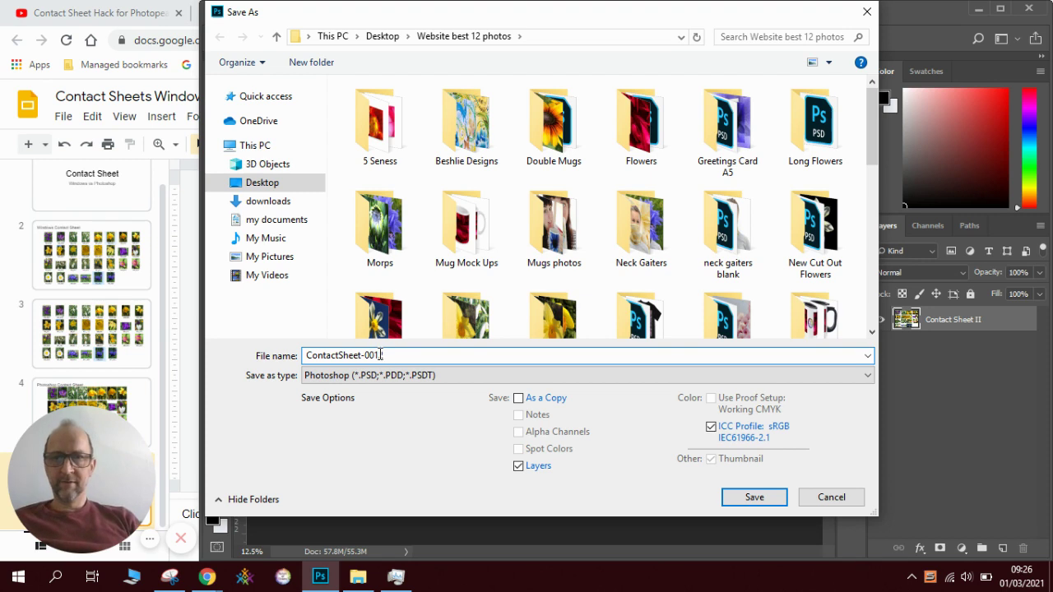
{"action": "type", "text": "2"}
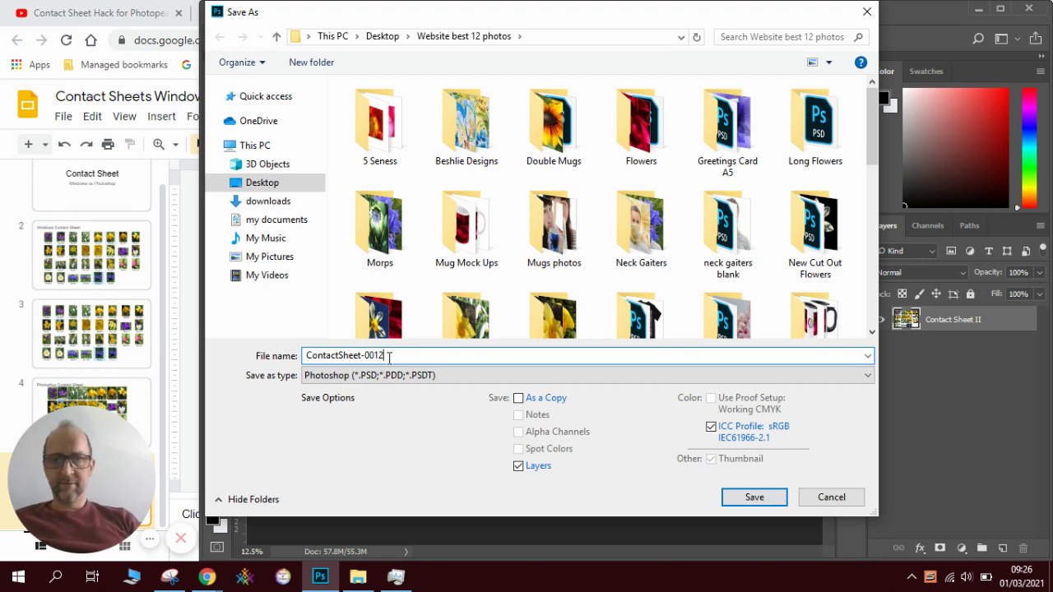
{"action": "key", "text": "BackSpace"}
{"action": "key", "text": "BackSpace"}
{"action": "type", "text": "2"}
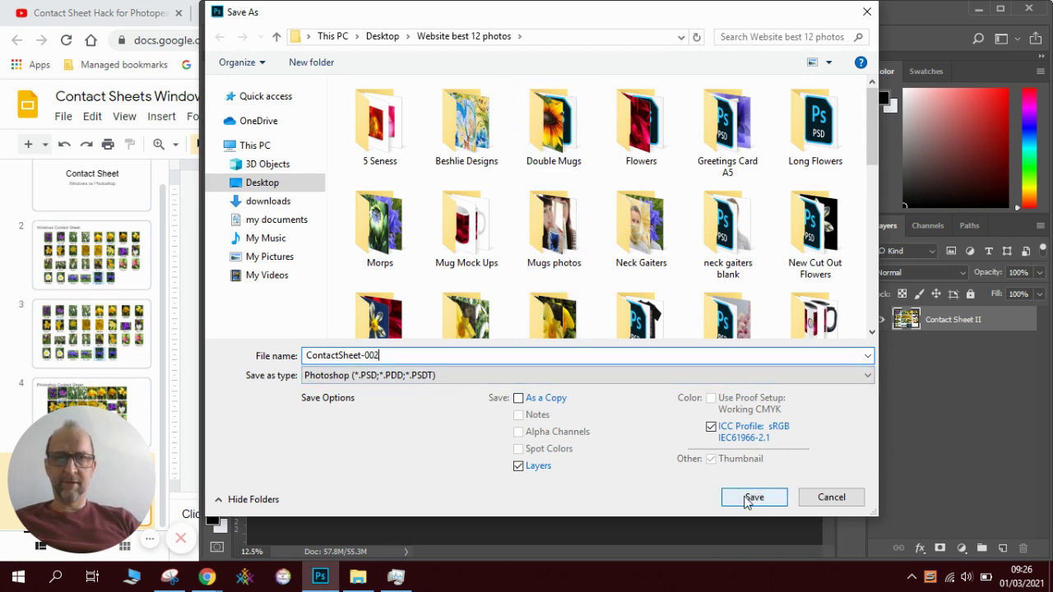
{"action": "left_click", "coordinate": [622, 376]}
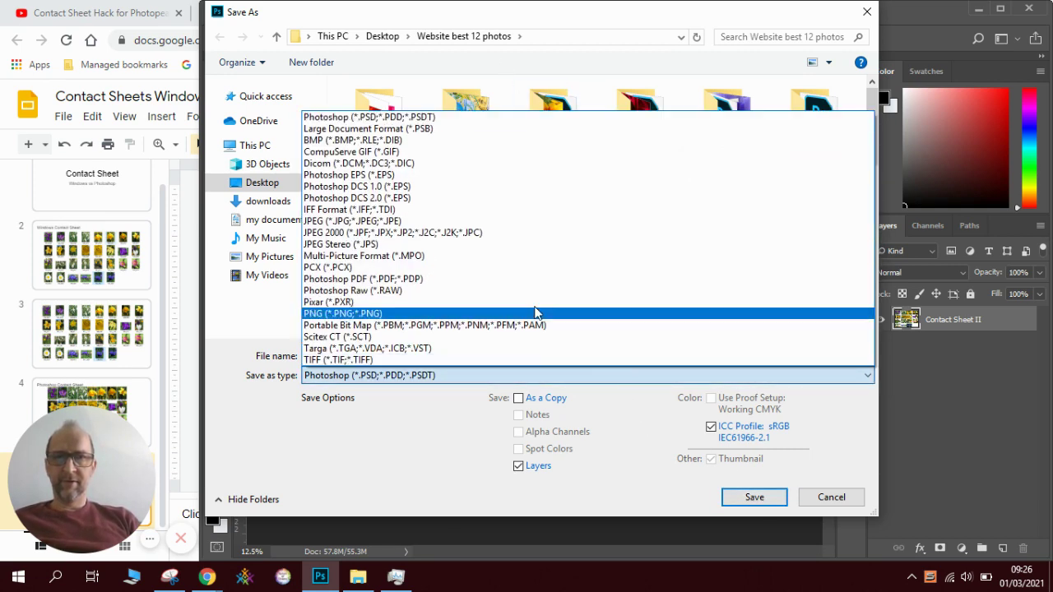
{"action": "left_click", "coordinate": [573, 222]}
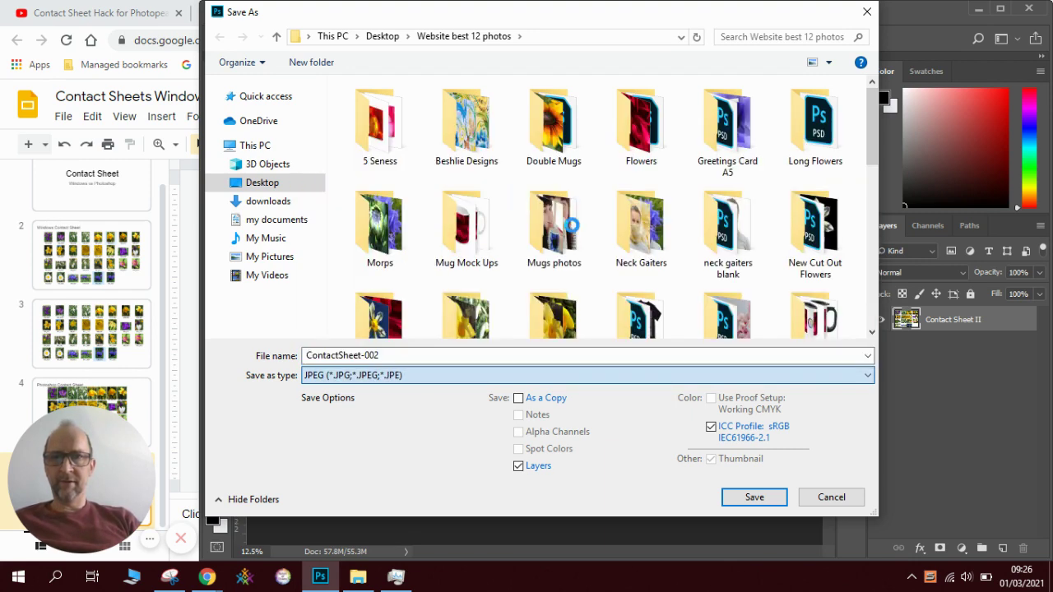
{"action": "left_click", "coordinate": [744, 498]}
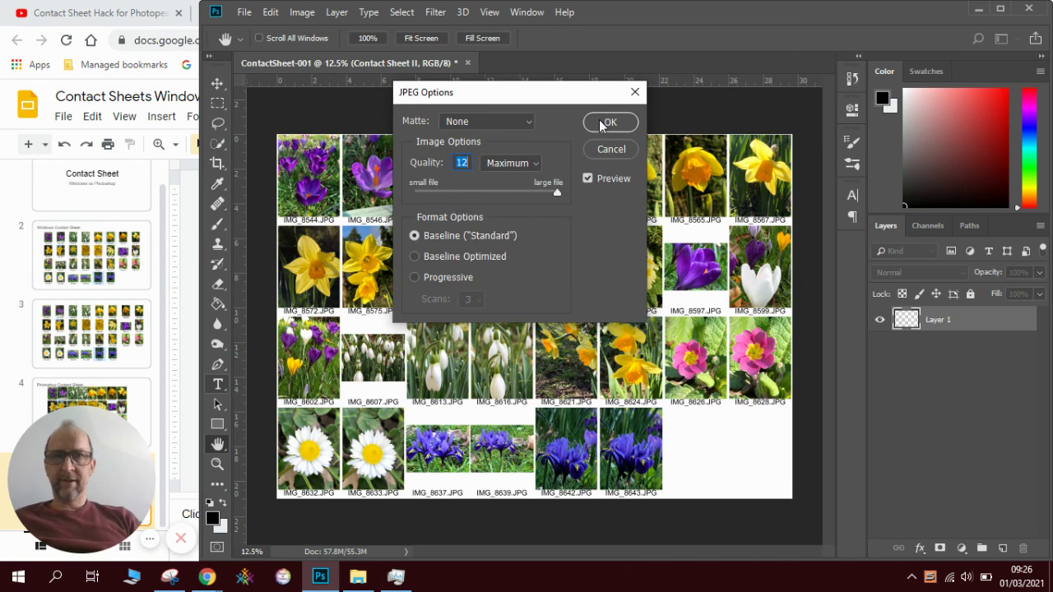
{"action": "left_click", "coordinate": [607, 123]}
- Upload ContactSheet-002 from the computer onto slide 5 and deselect the image
{"action": "left_click", "coordinate": [186, 243]}
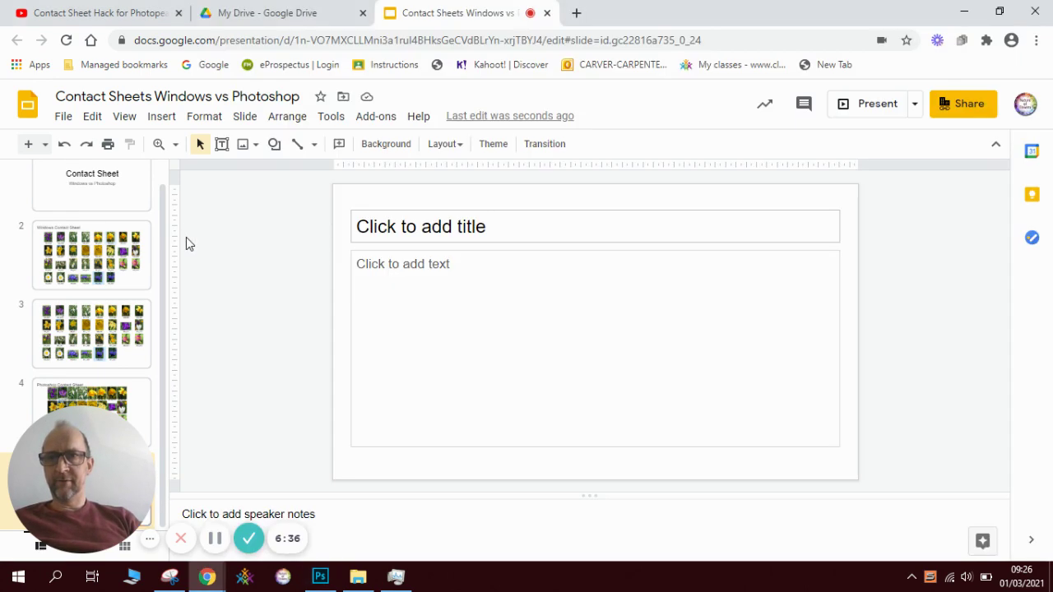
{"action": "left_click", "coordinate": [244, 144]}
{"action": "left_click", "coordinate": [275, 178]}
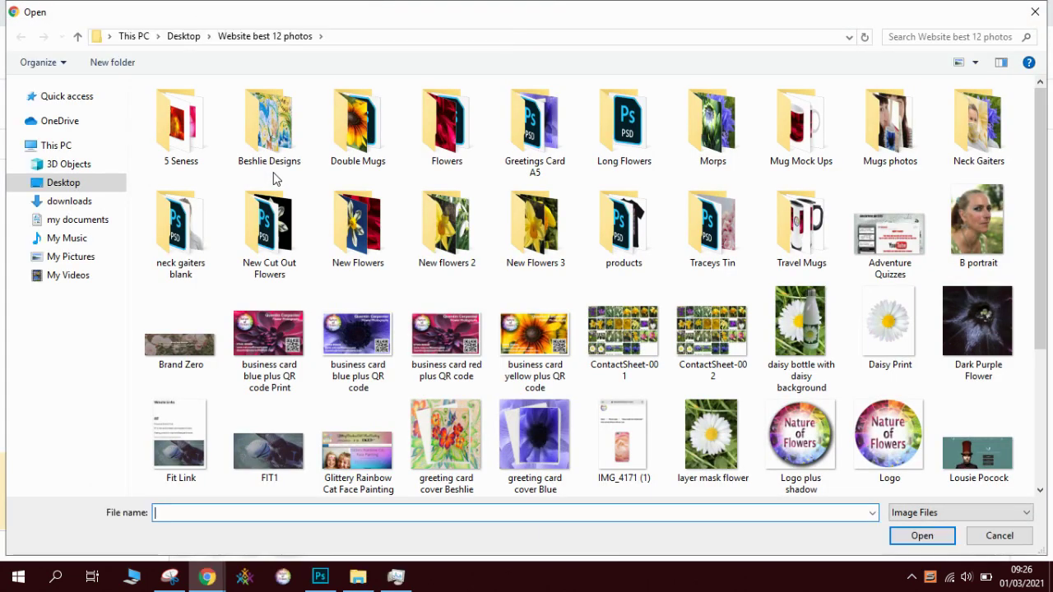
{"action": "left_click", "coordinate": [734, 346]}
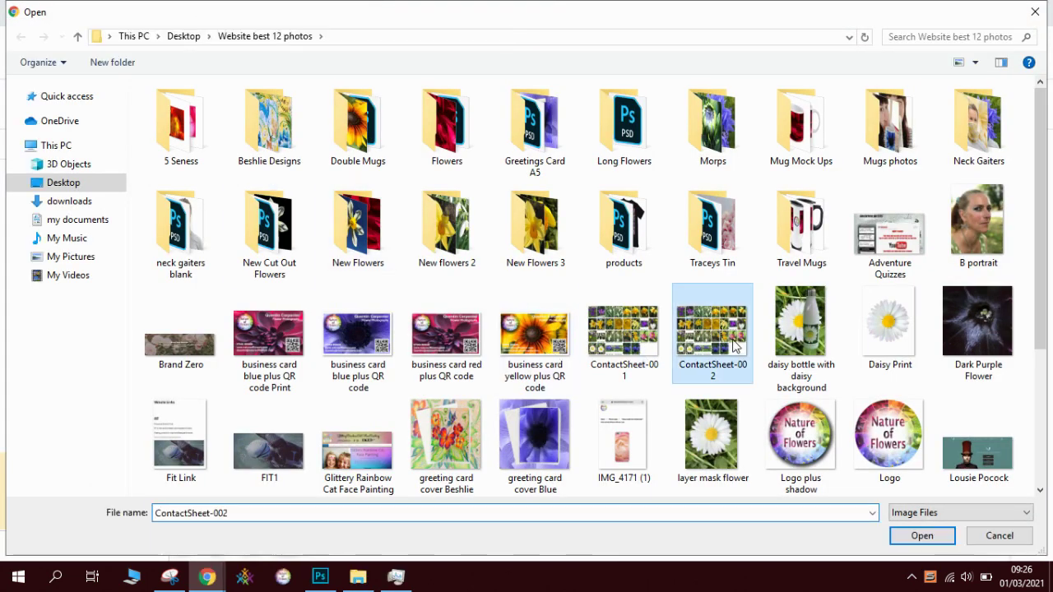
{"action": "left_click", "coordinate": [914, 538]}
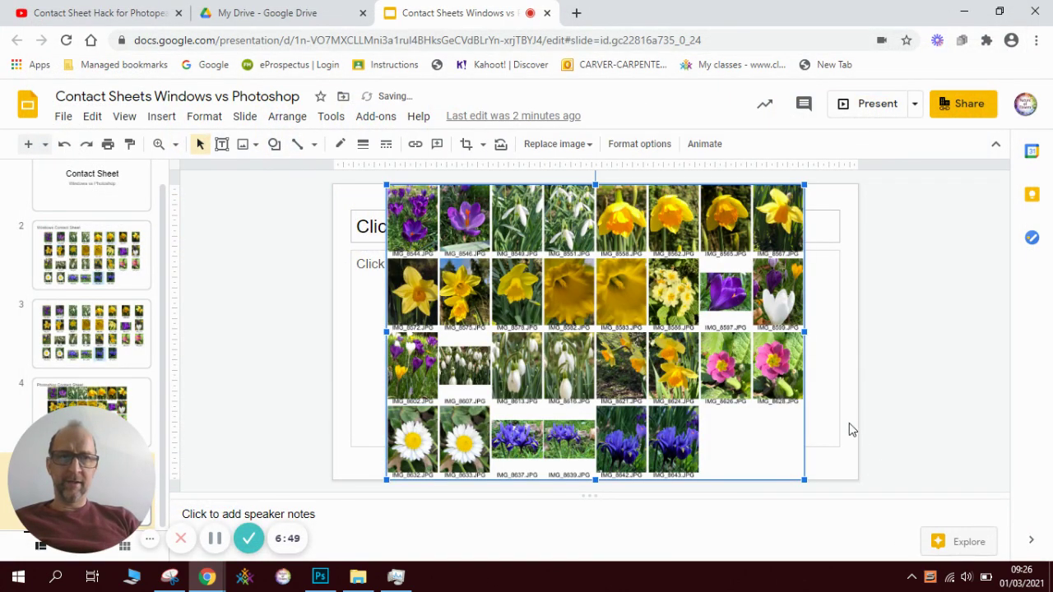
{"action": "left_click", "coordinate": [851, 428]}
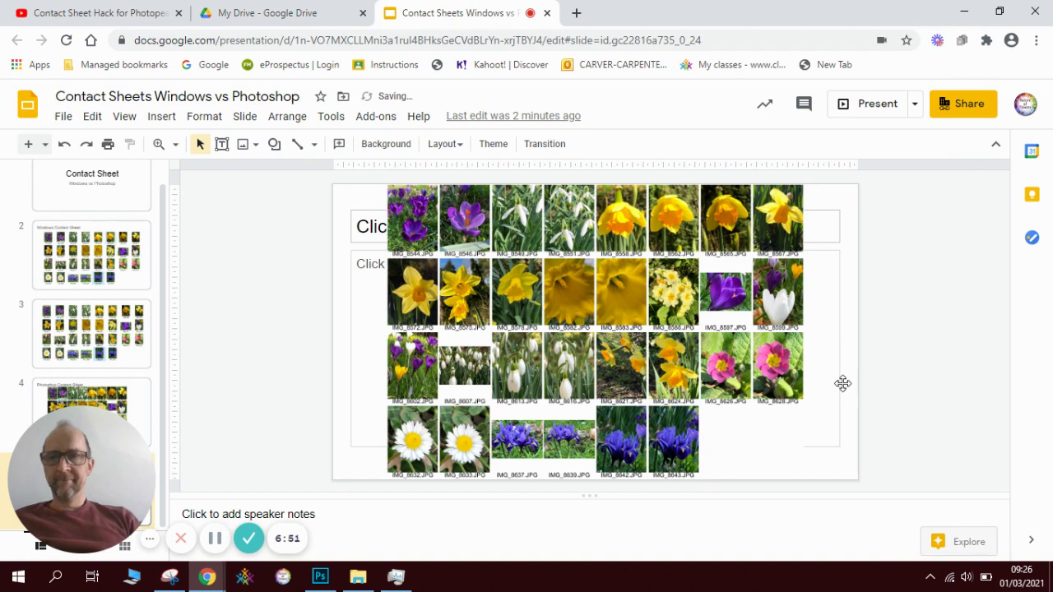
- Present full screen through the Windows and Photoshop Contact Sheet slides, then exit
{"action": "left_click", "coordinate": [855, 111]}
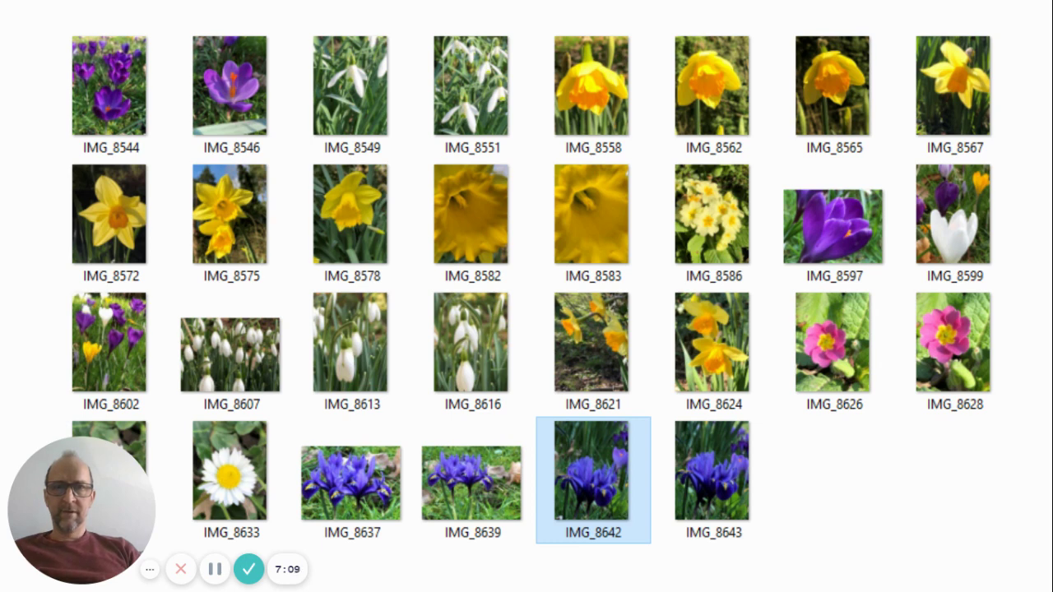
{"action": "key", "text": "Right"}
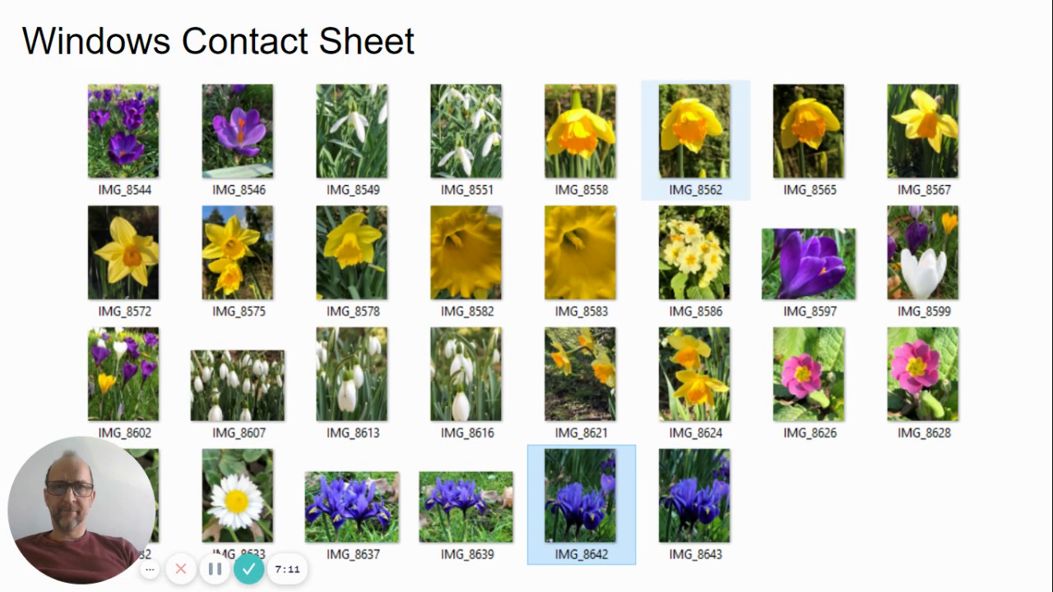
{"action": "key", "text": "Right"}
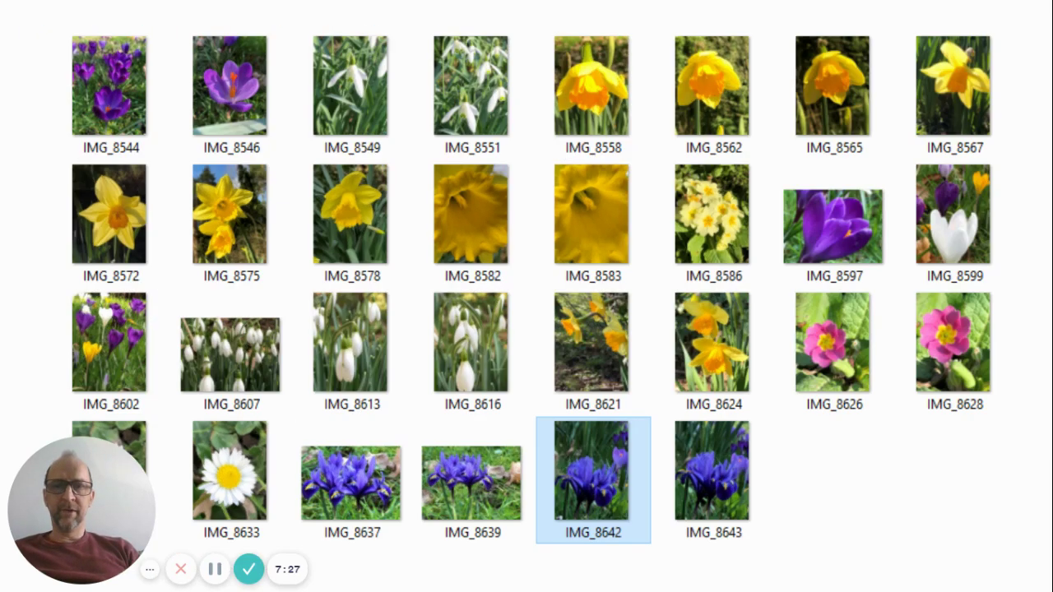
{"action": "key", "text": "Escape"}
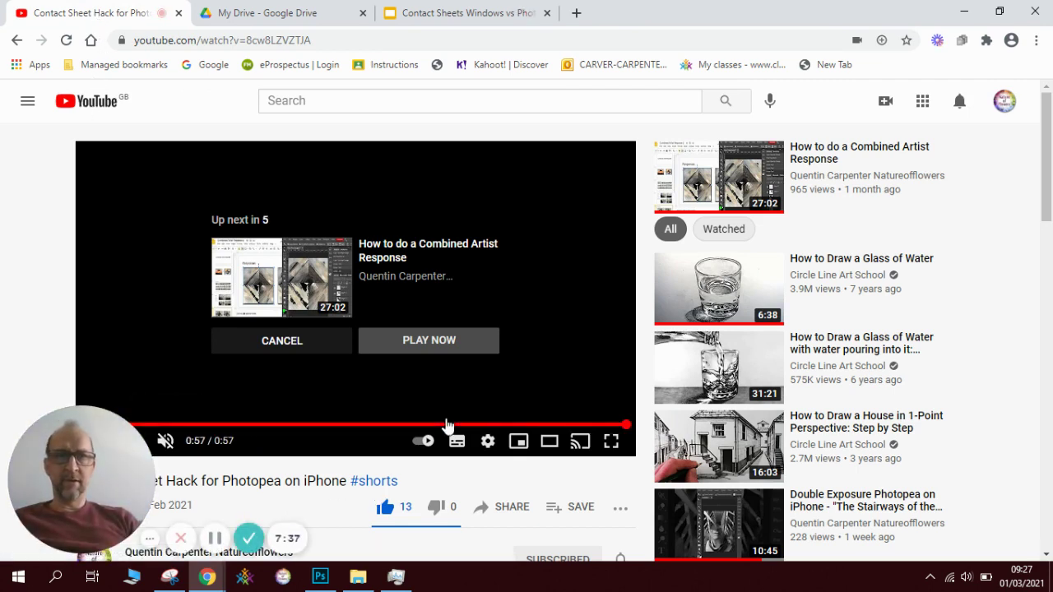
- Go to the account's own channel page from the profile avatar menu
{"action": "left_click", "coordinate": [1004, 102]}
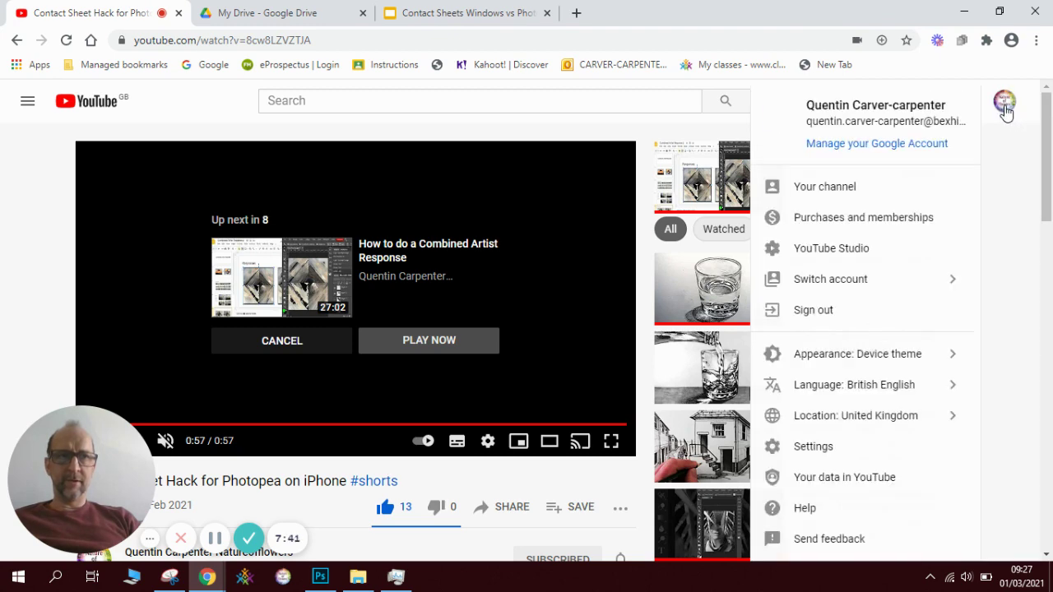
{"action": "left_click", "coordinate": [1004, 111]}
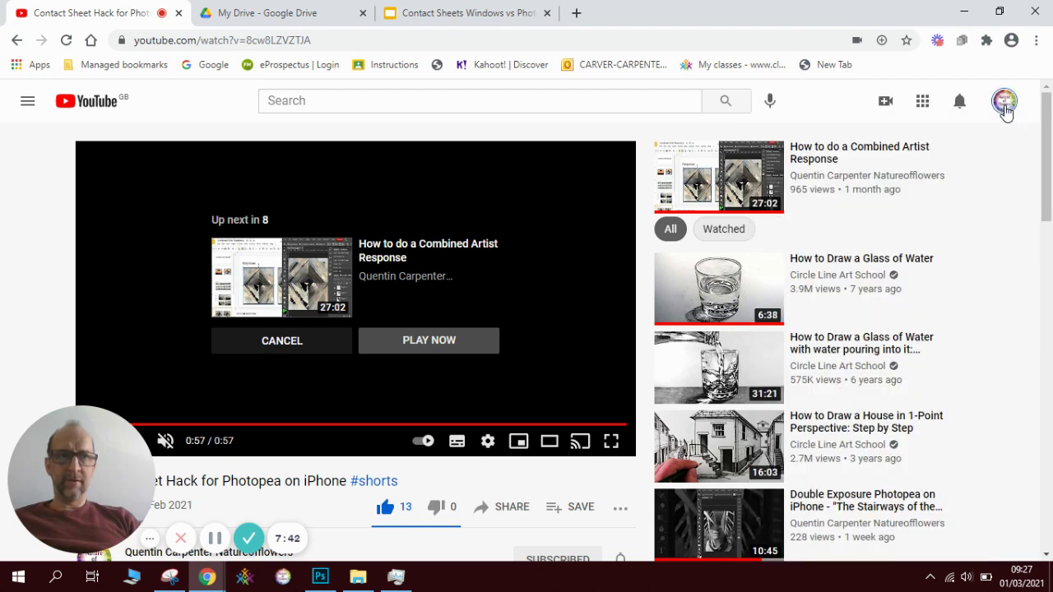
{"action": "left_click", "coordinate": [1004, 111]}
{"action": "left_click", "coordinate": [846, 182]}
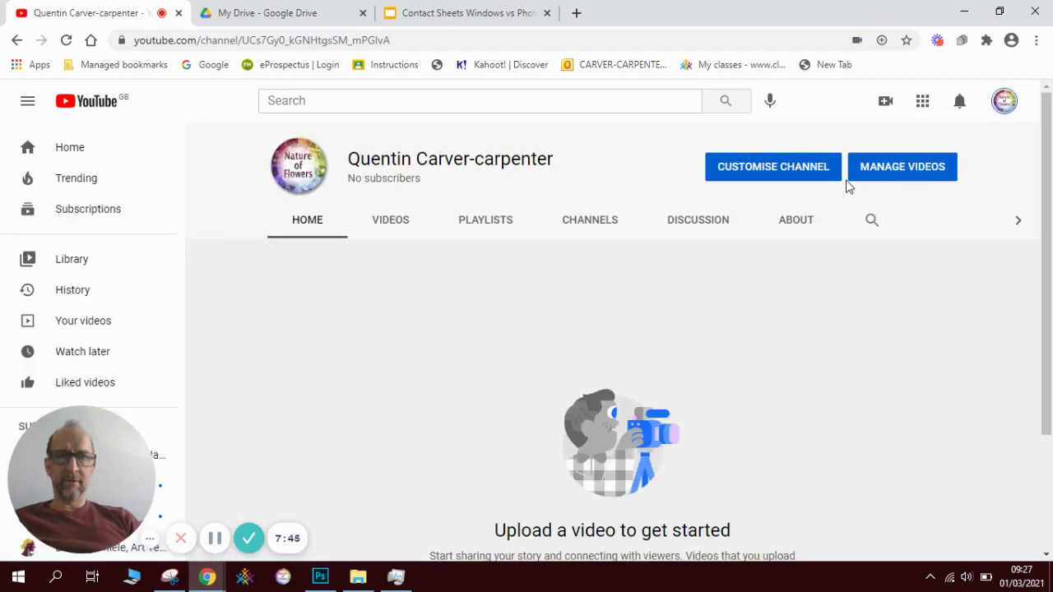